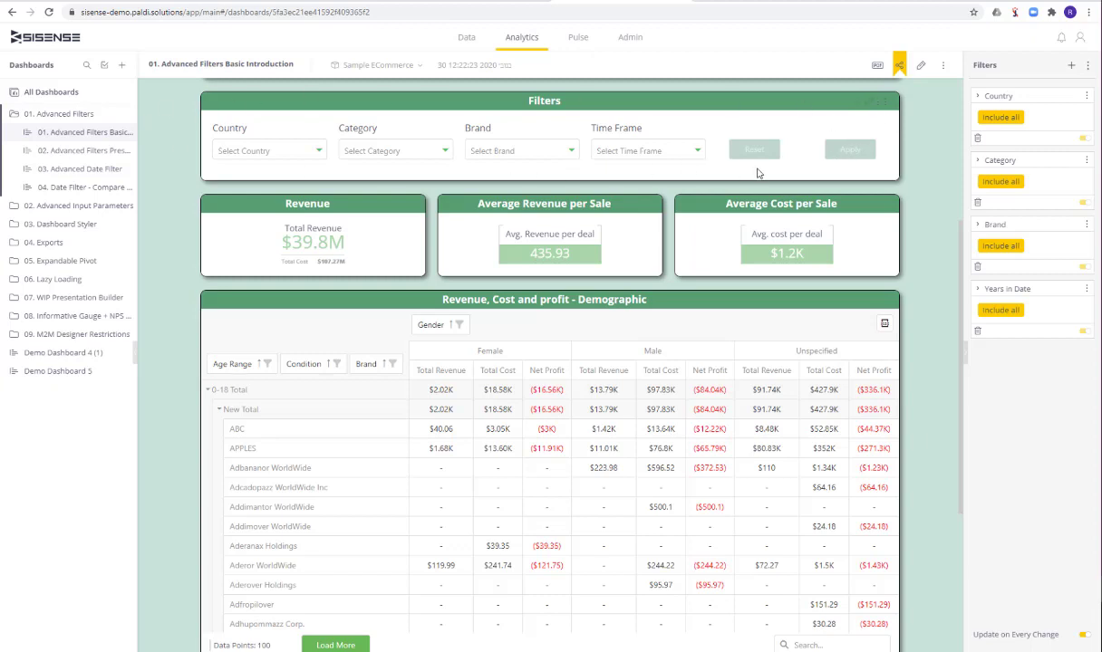
Open the Filters widget's editor to examine its filter dimensions and design sections, and leave it without saving
left_click(868, 104)
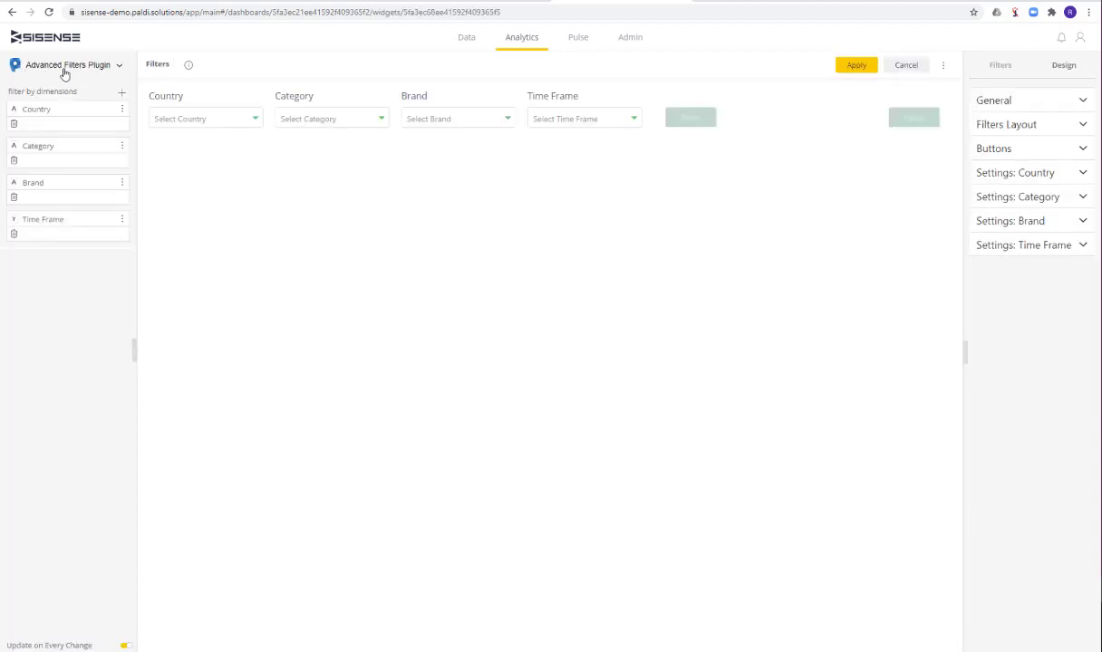
left_click(916, 70)
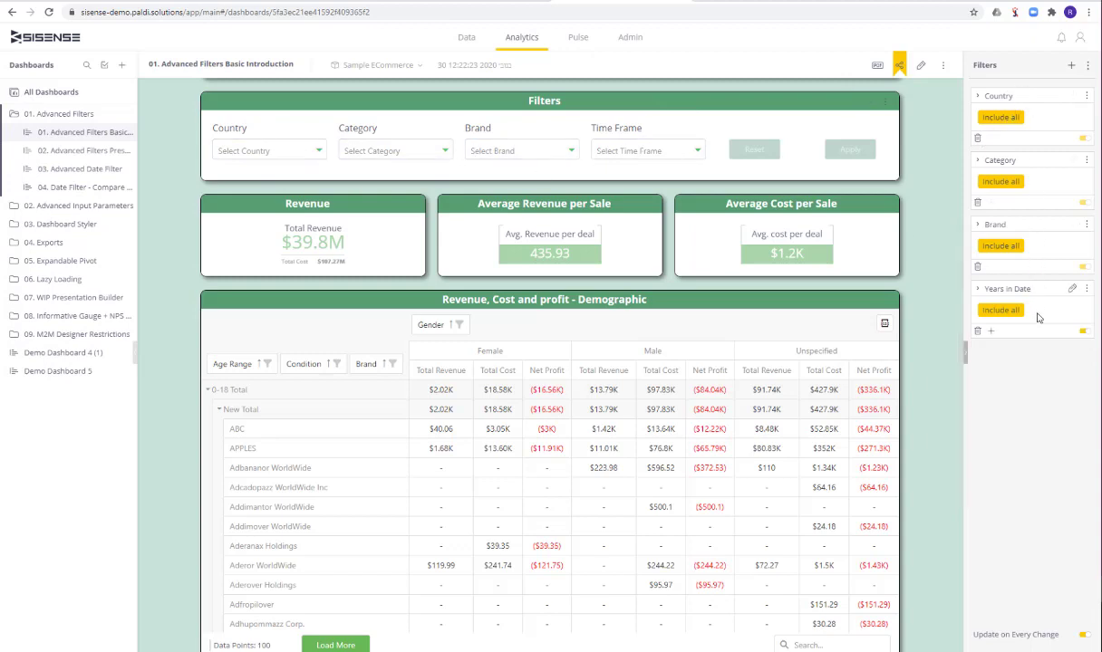
Disable the Years in Date dashboard filter and delete it
left_click(1085, 334)
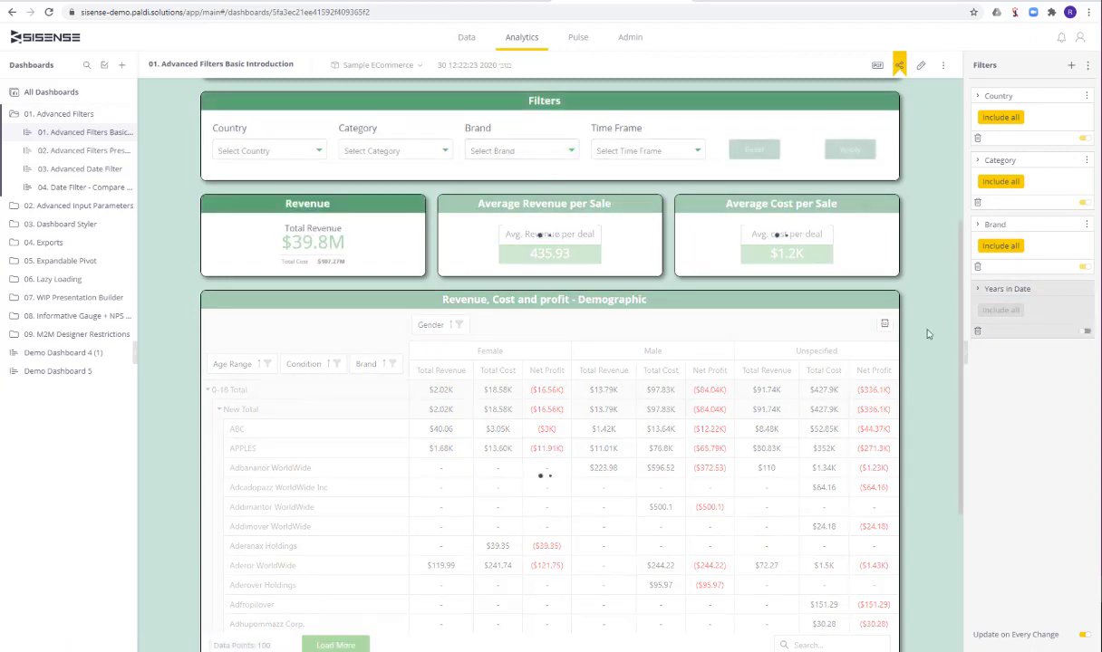
left_click(977, 331)
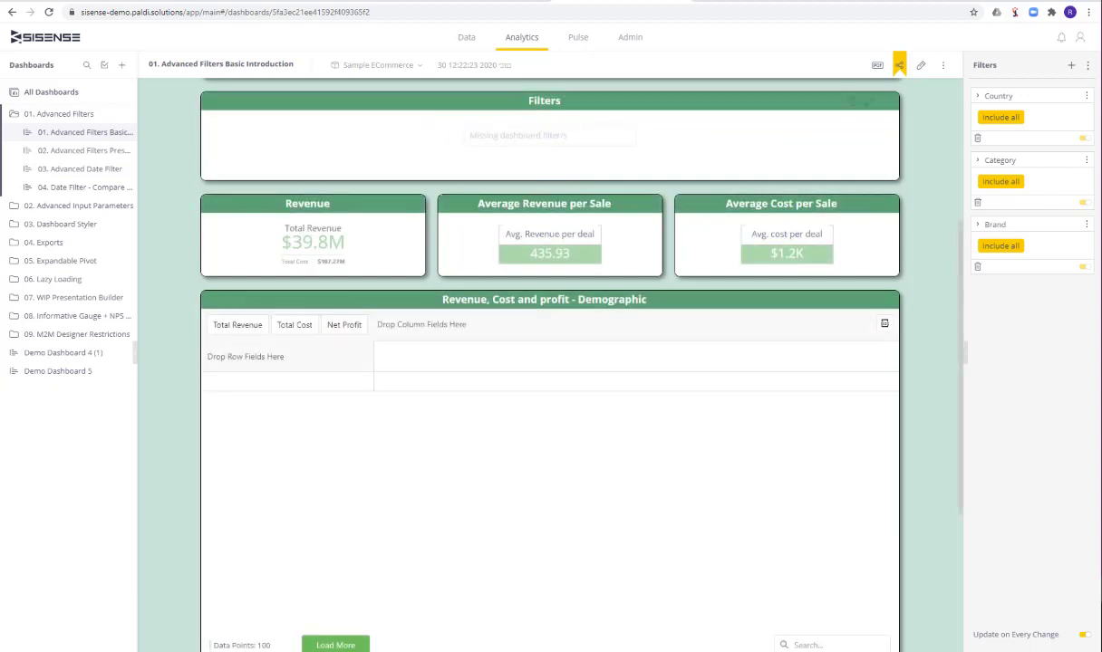
Add a dashboard filter on the Date field from the Commerce table, listed by Years with all years included
left_click(1072, 67)
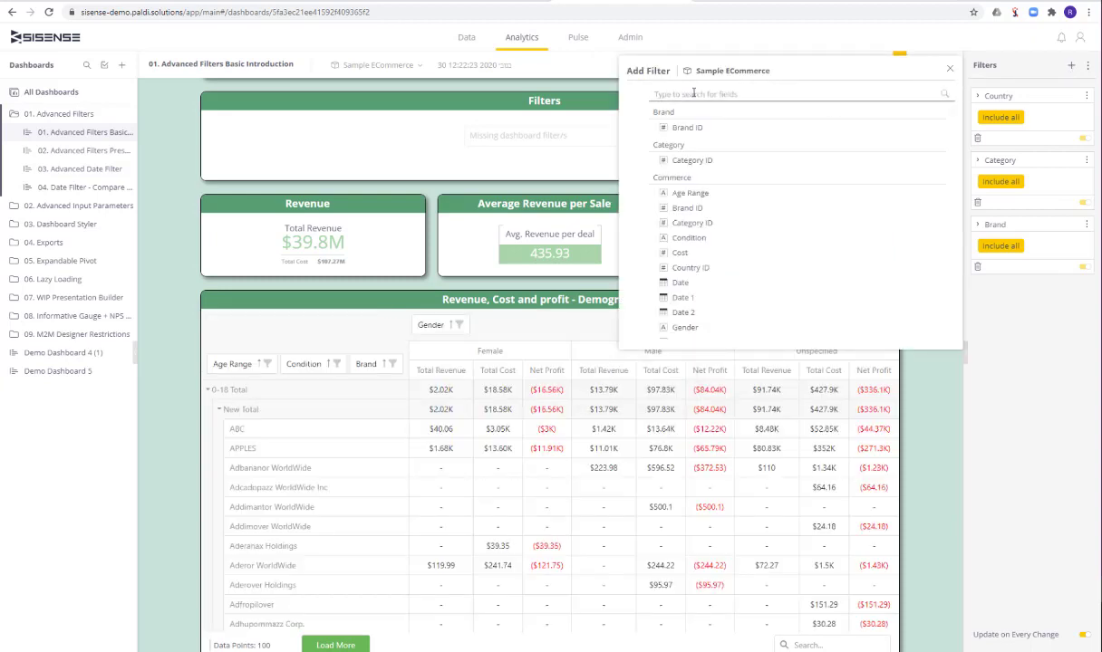
type("date")
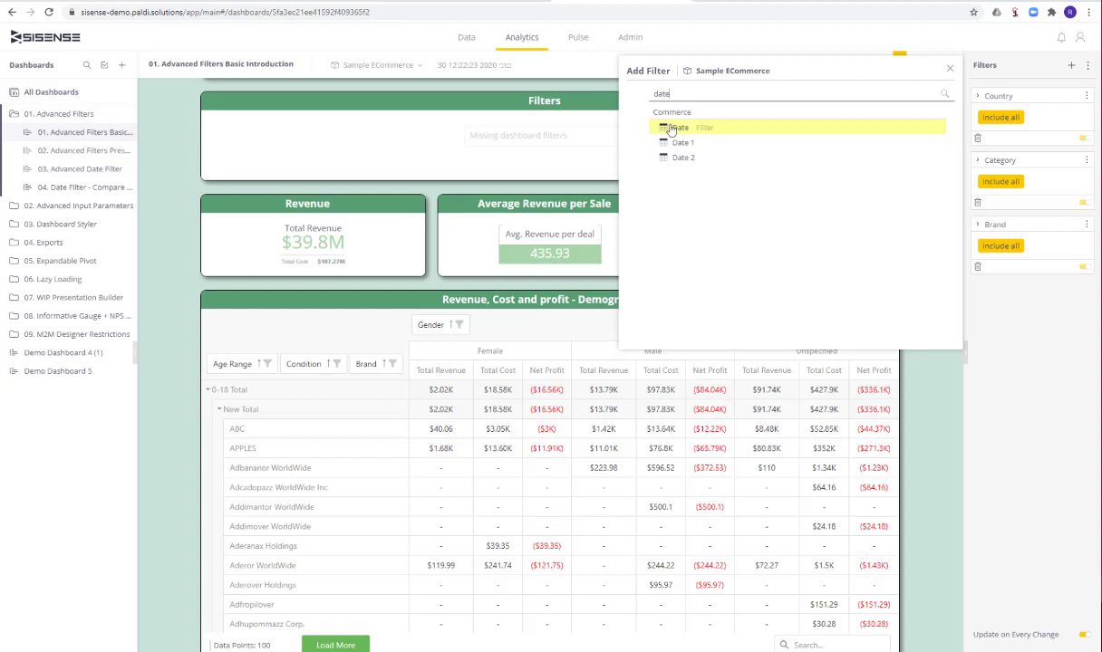
left_click(678, 128)
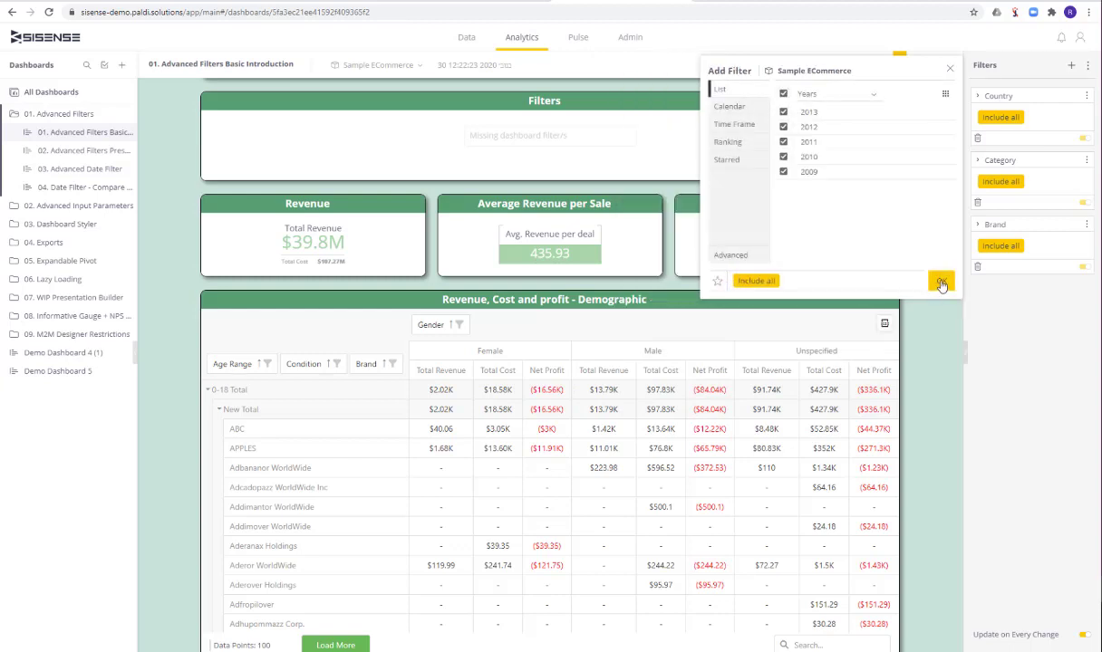
left_click(942, 281)
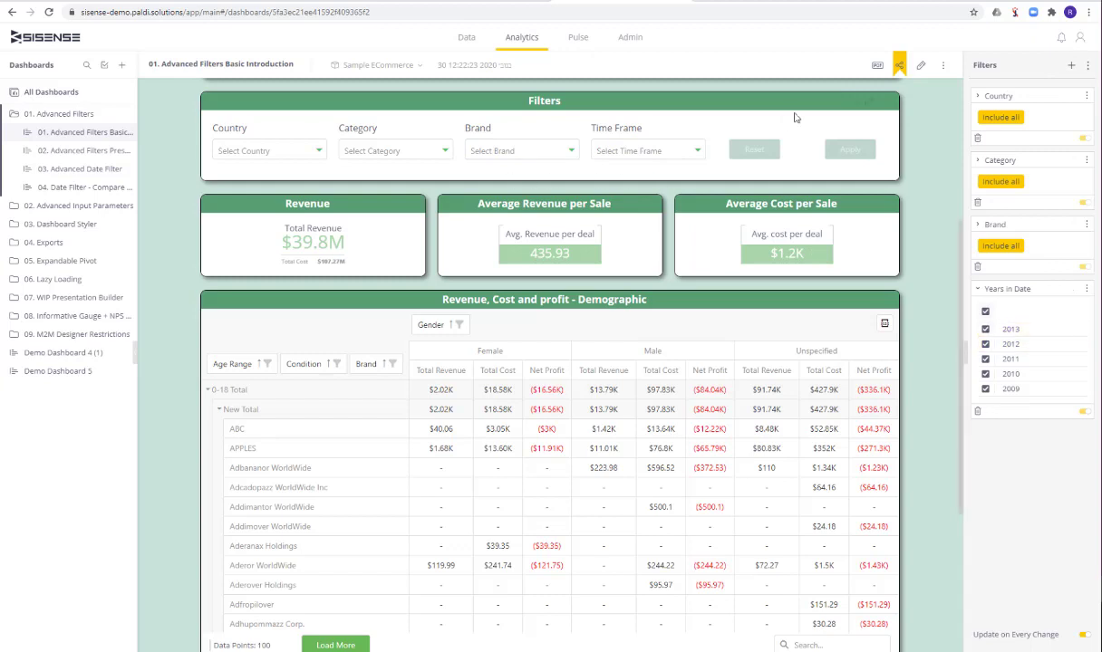
Open the Filters widget for editing and turn Use Apply Button off and back on in its General settings
left_click(868, 102)
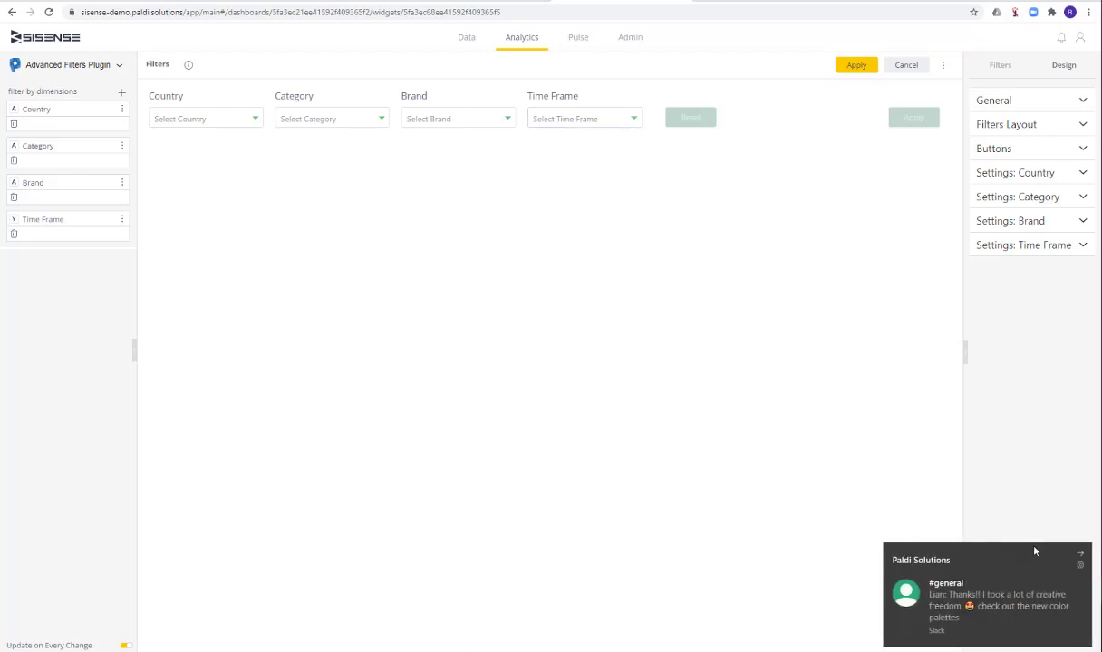
left_click(1079, 556)
left_click(987, 99)
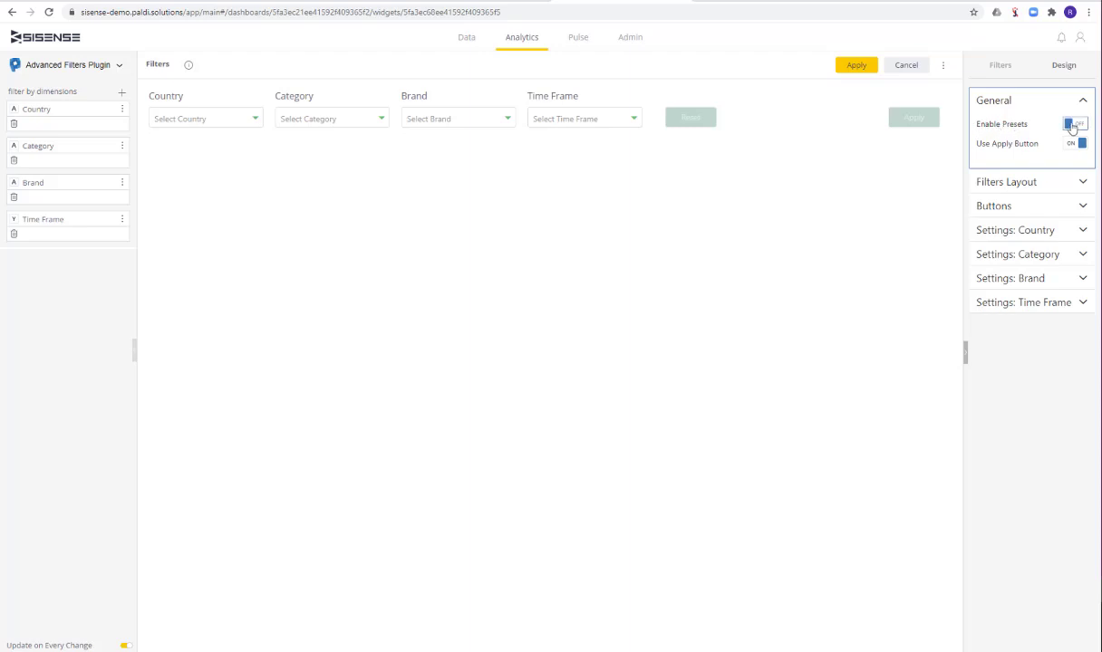
left_click(1074, 144)
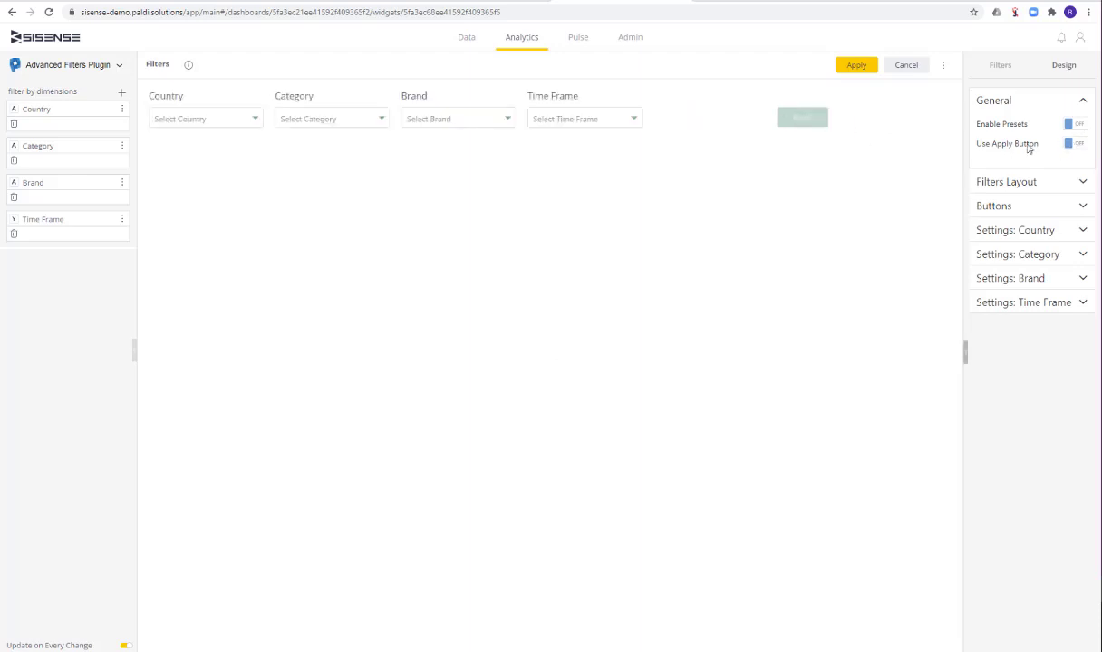
left_click(1075, 145)
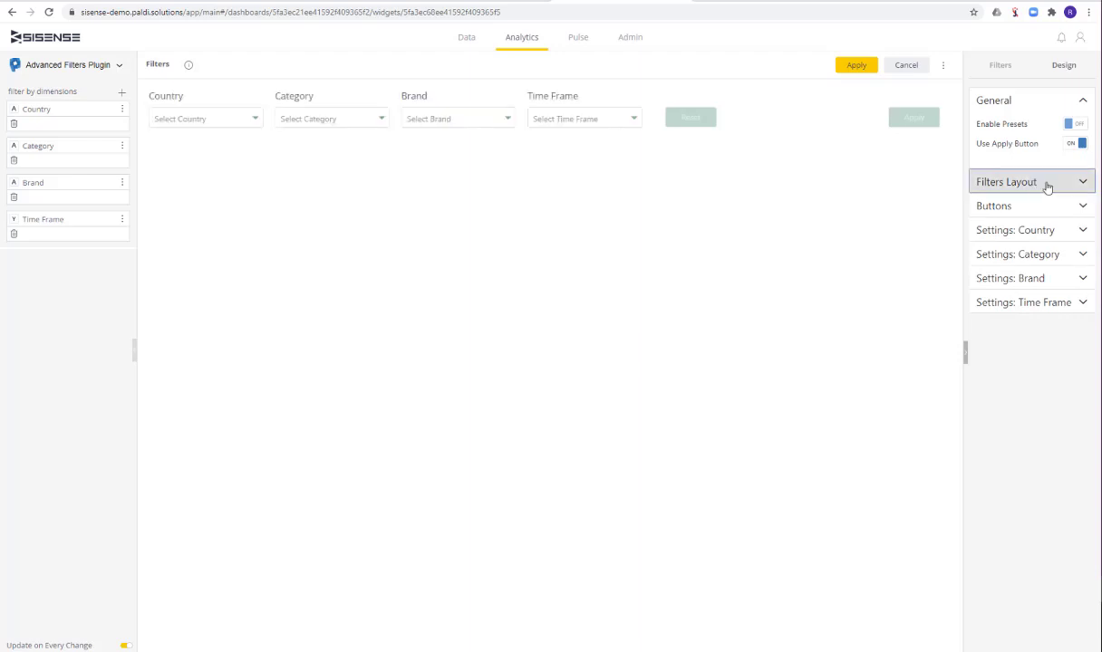
Try the RTL direction and Centered placement in Filters Layout, and return them to LTR and Spread
left_click(1033, 184)
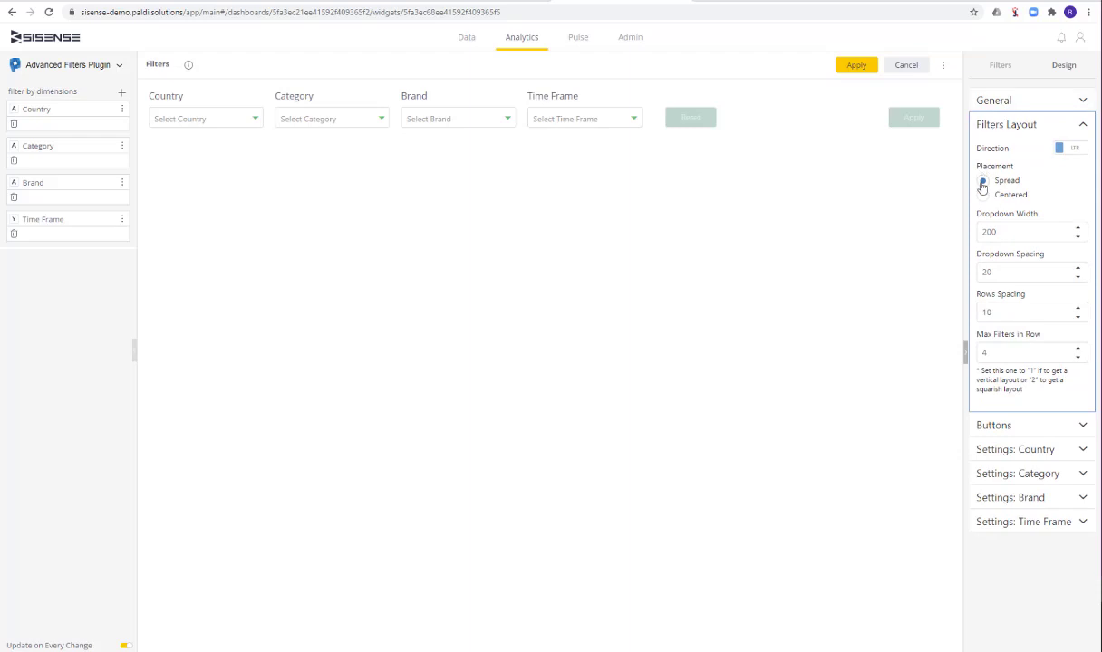
left_click(1071, 149)
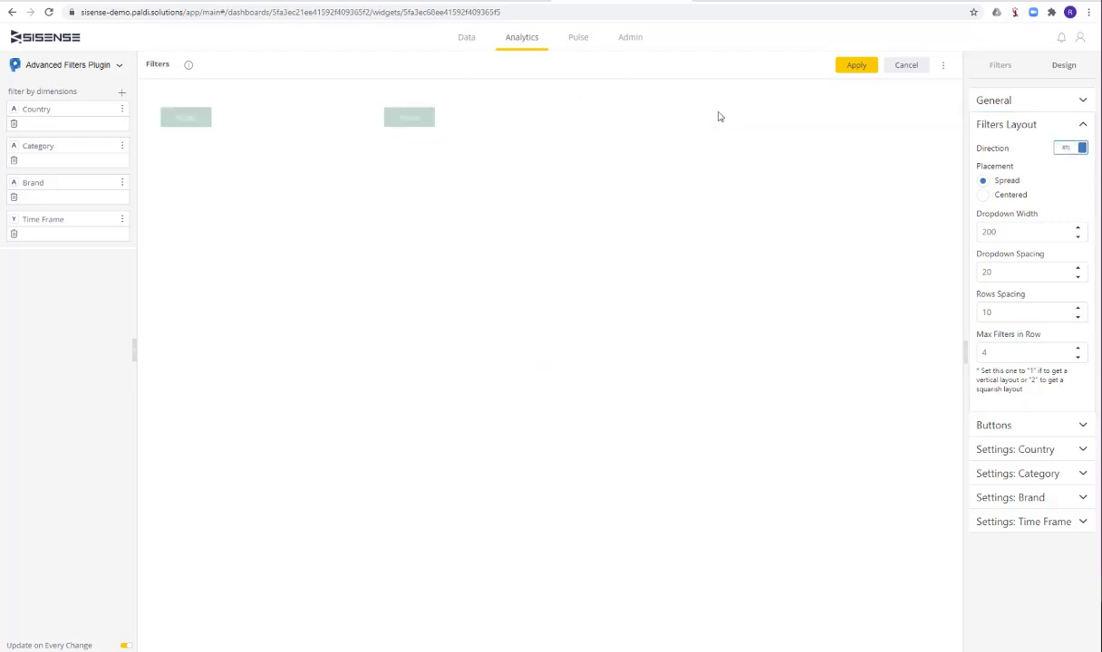
left_click(1065, 149)
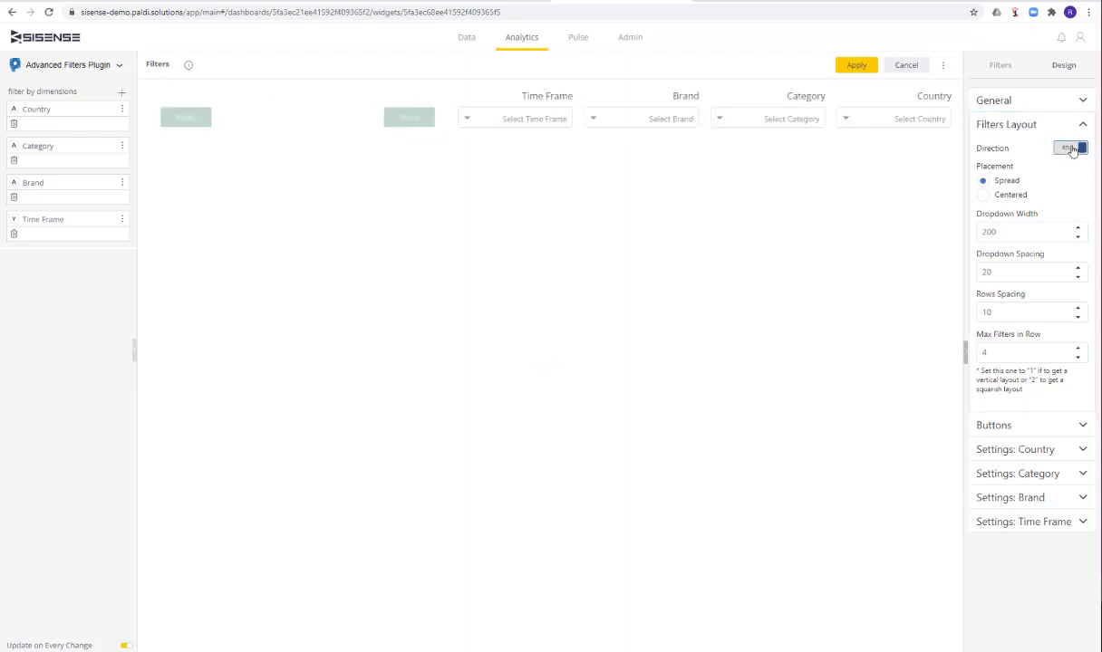
left_click(987, 195)
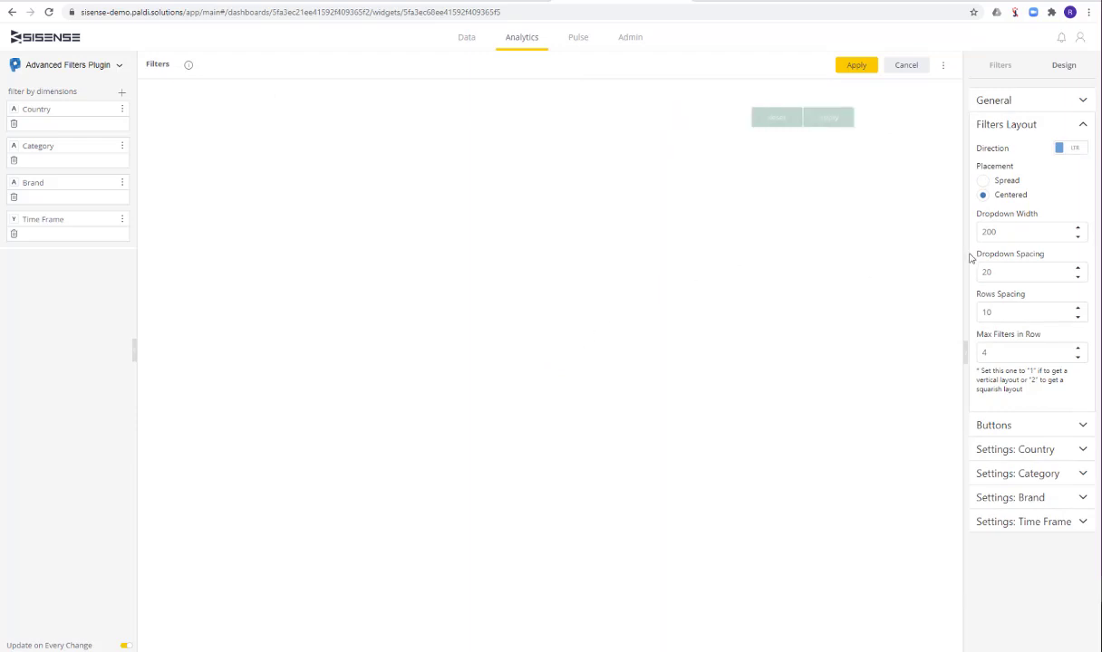
left_click(1006, 181)
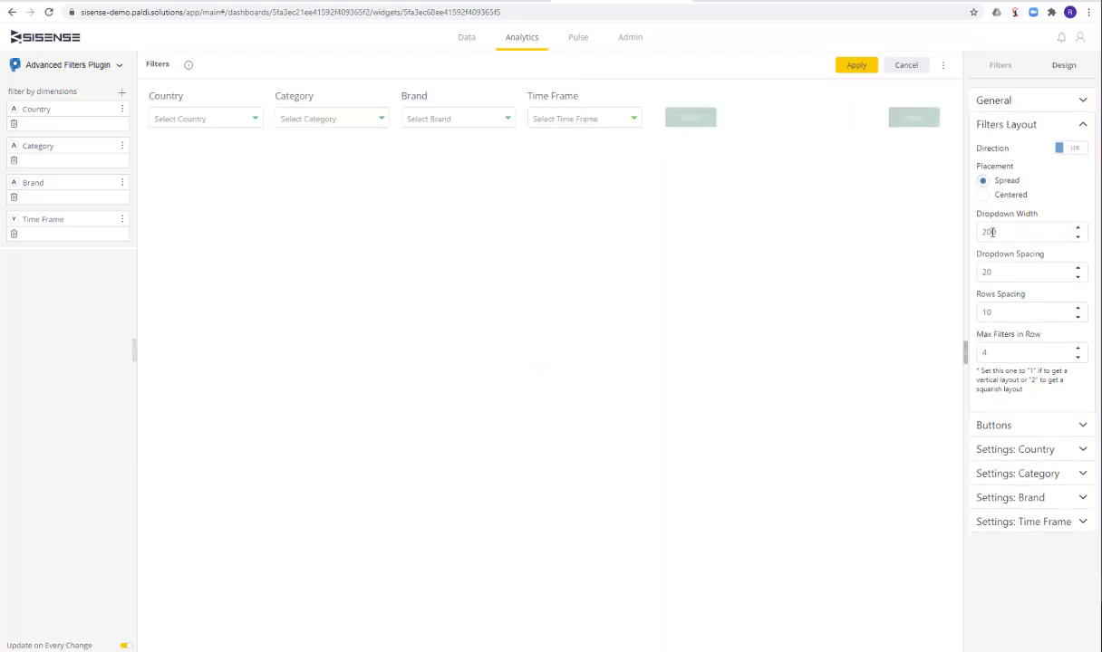
Set the filter layout's Max Filters in Row to 1 for a vertical arrangement
left_click(998, 231)
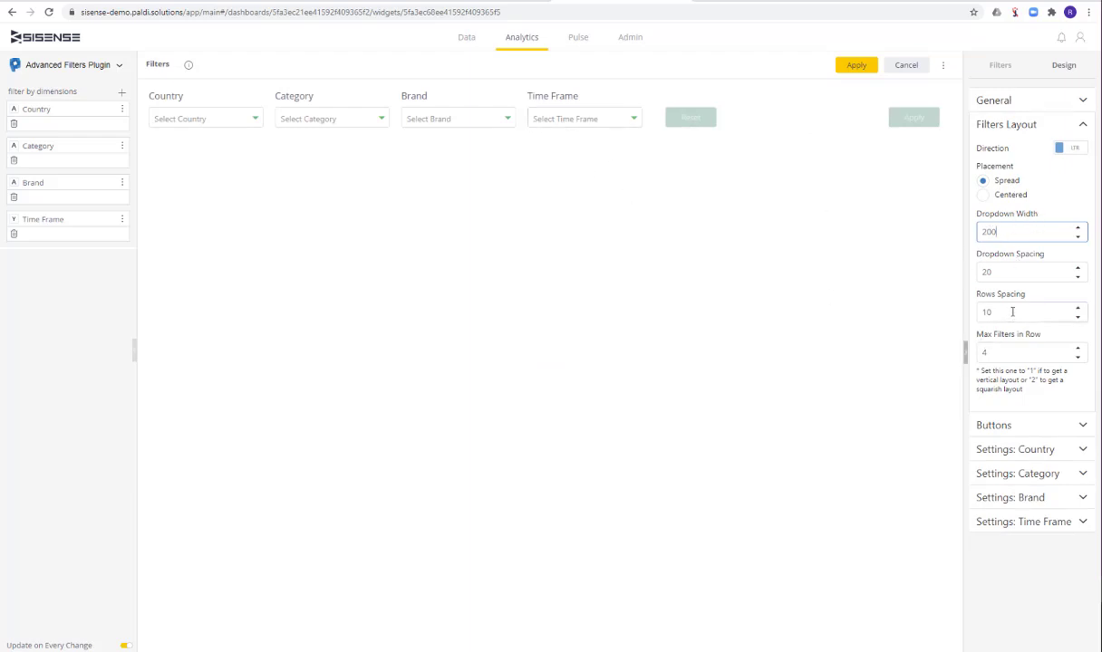
left_click(999, 353)
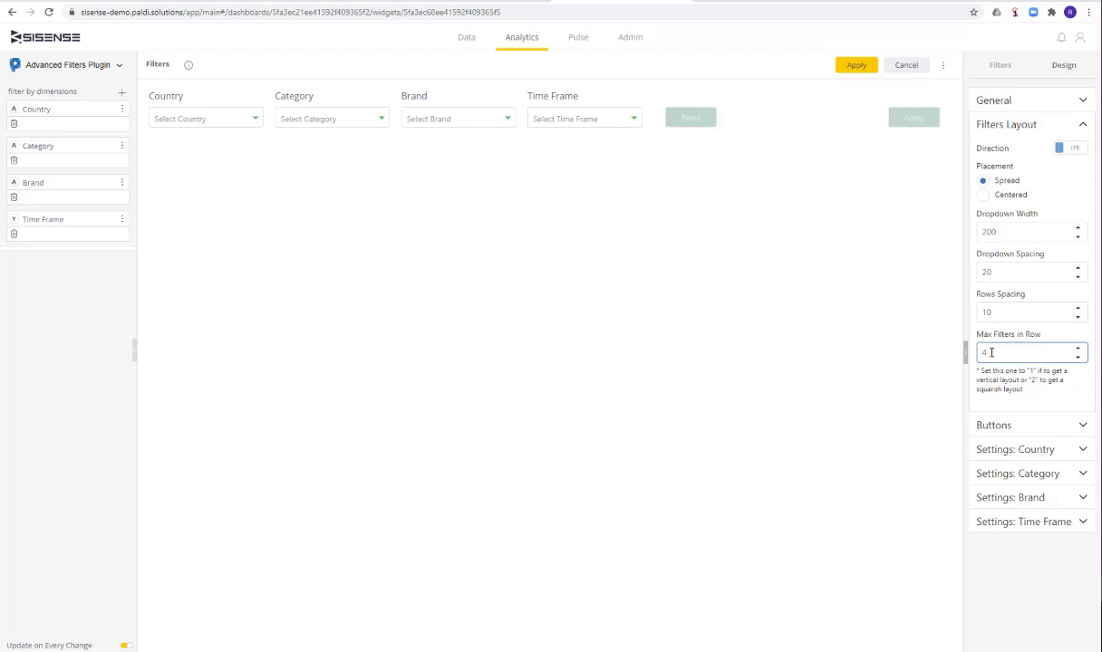
key("BackSpace")
type("1")
left_click(851, 275)
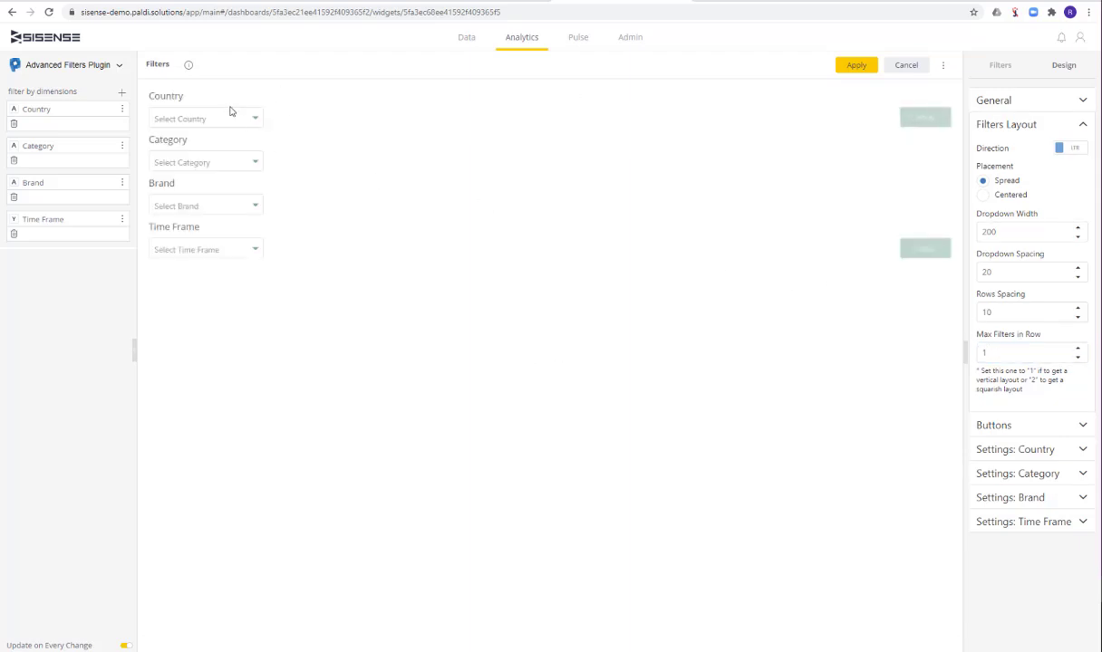
Change Max Filters in Row to 2 for a squarish arrangement
left_click_drag(1003, 353, 783, 361)
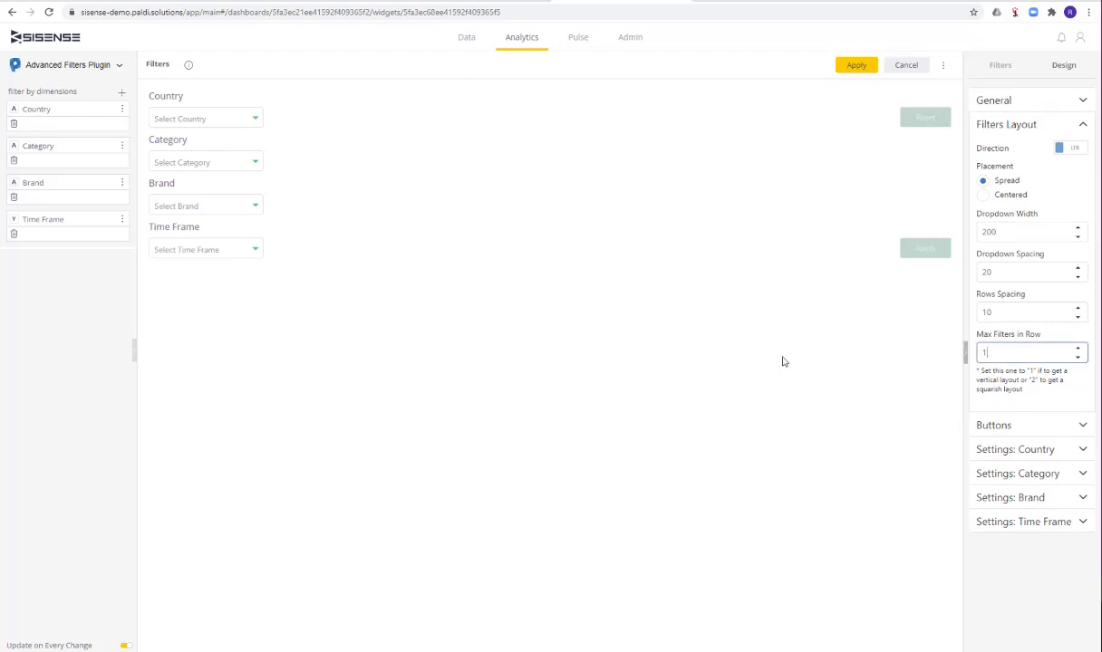
type("2")
left_click(833, 413)
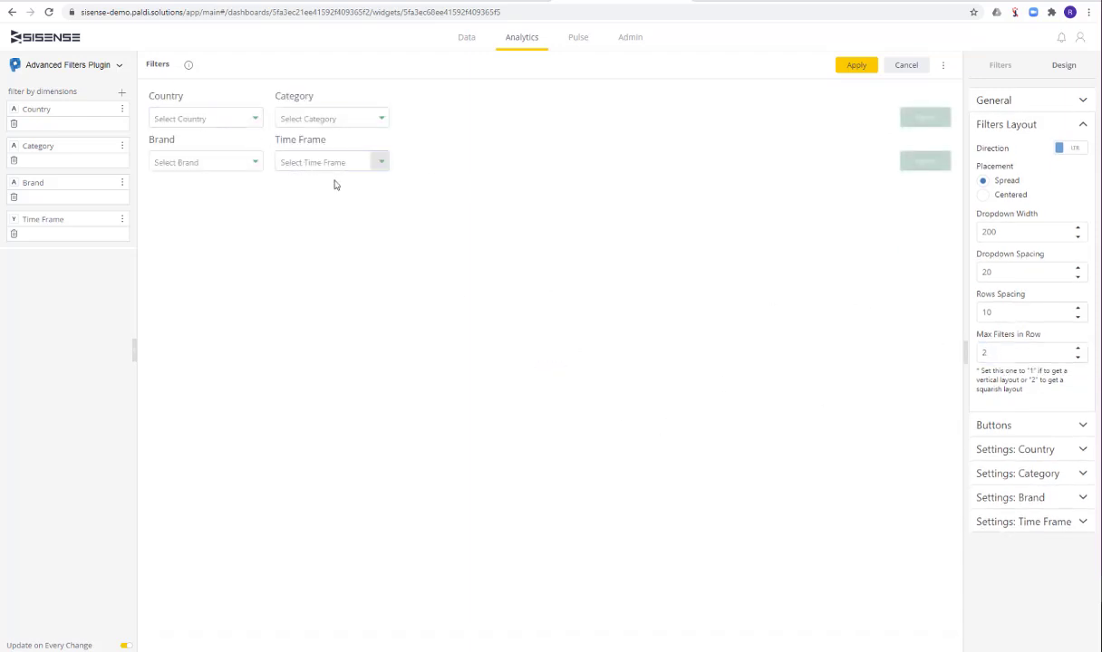
Set the filter layout's Rows Spacing to 20
left_click(1016, 313)
key("BackSpace")
key("BackSpace")
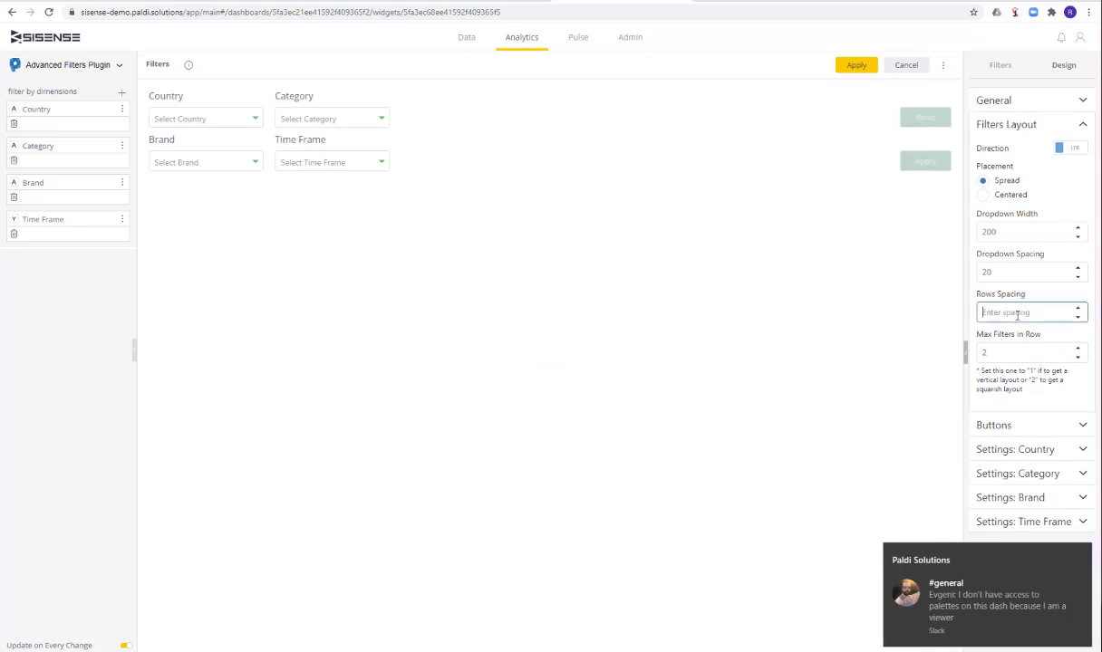
type("20")
left_click(849, 281)
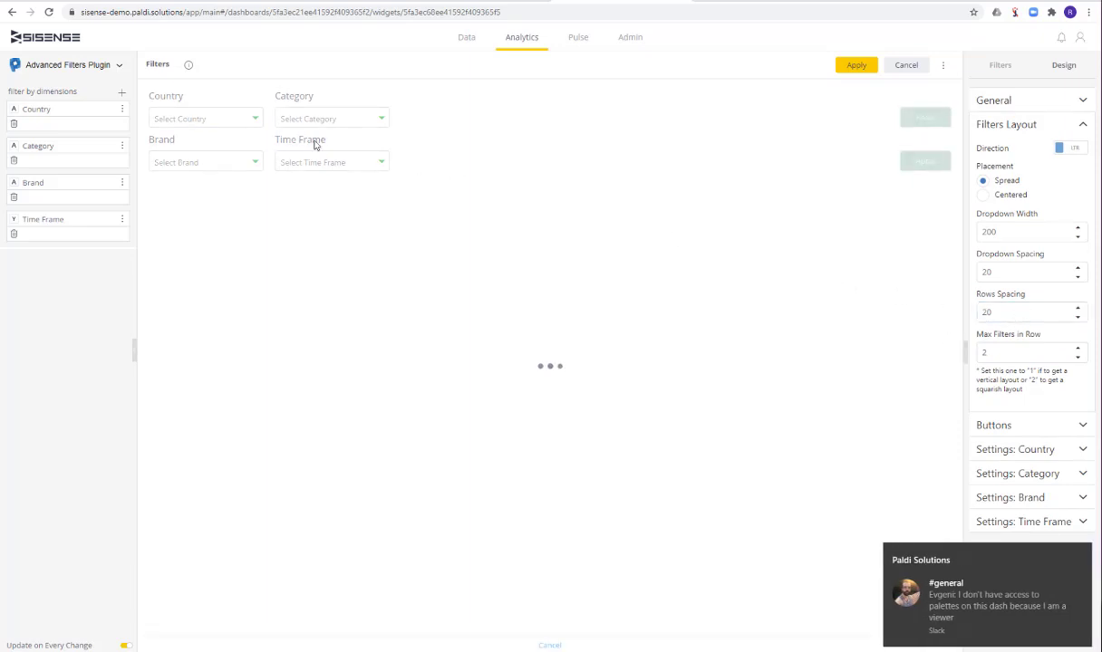
double_click(987, 272)
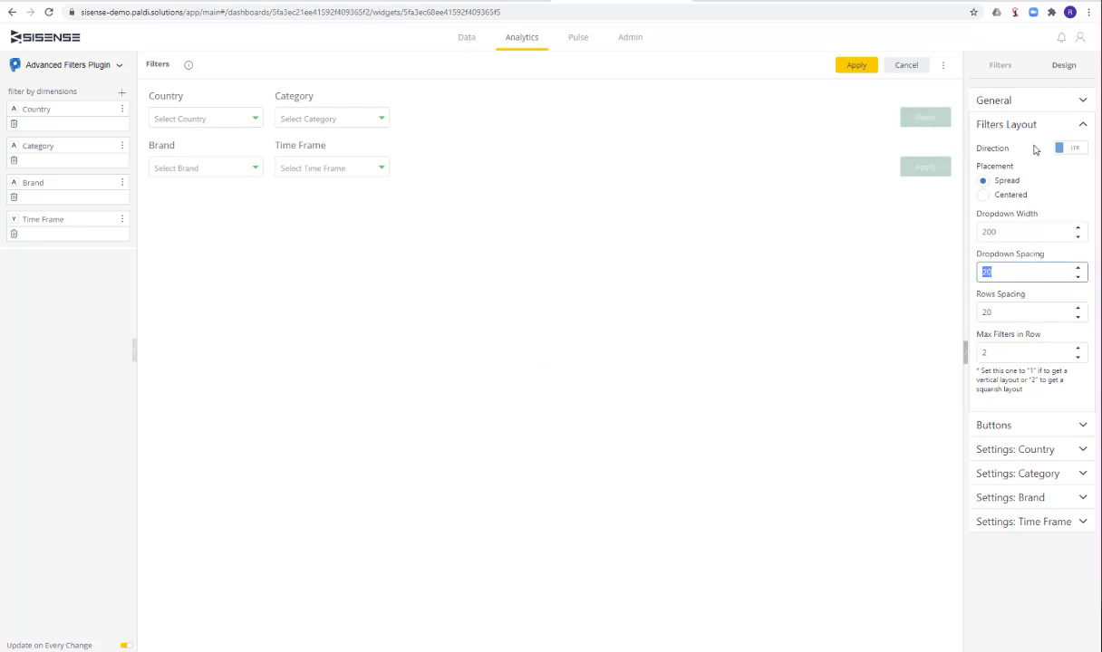
left_click(1081, 125)
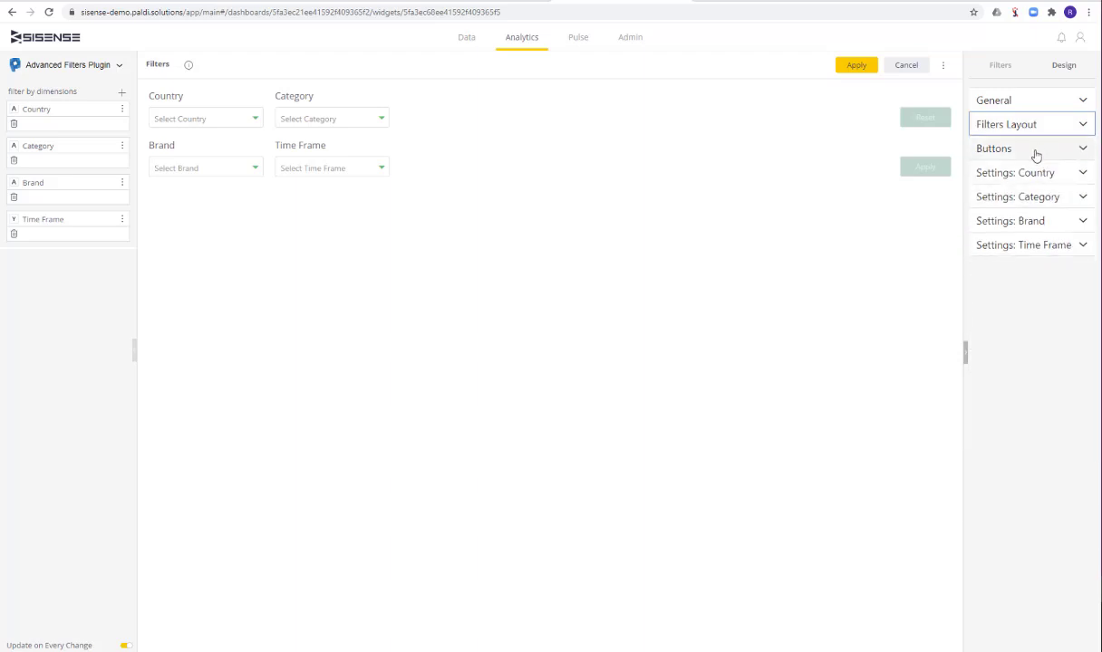
left_click(1036, 152)
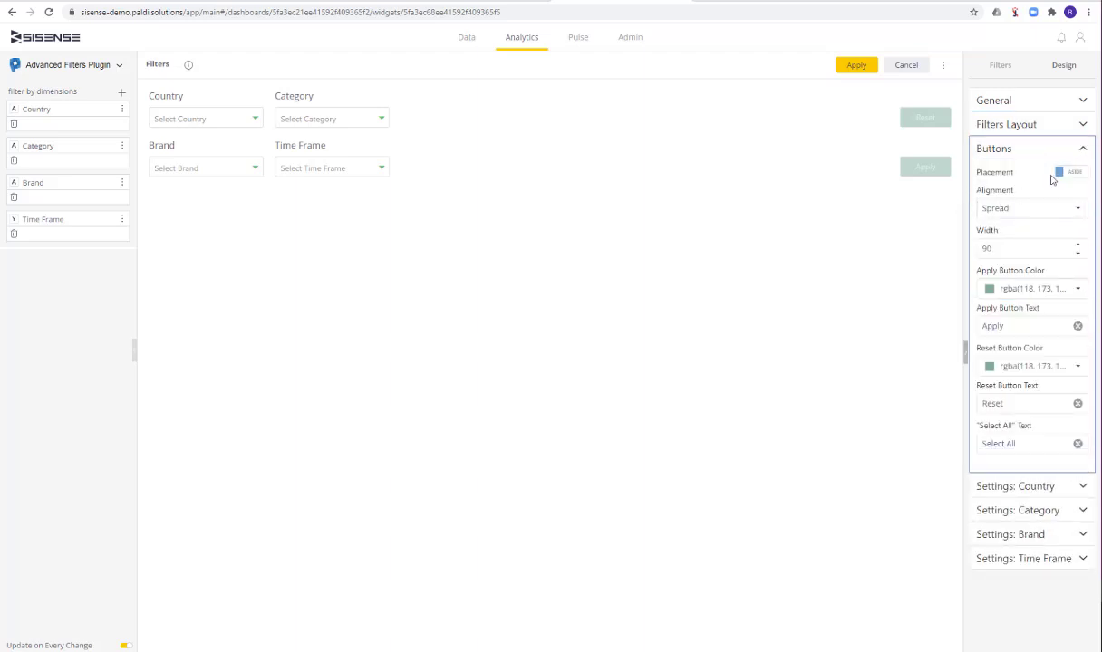
Set Max Filters in Row to 4 in Filters Layout
left_click(1032, 125)
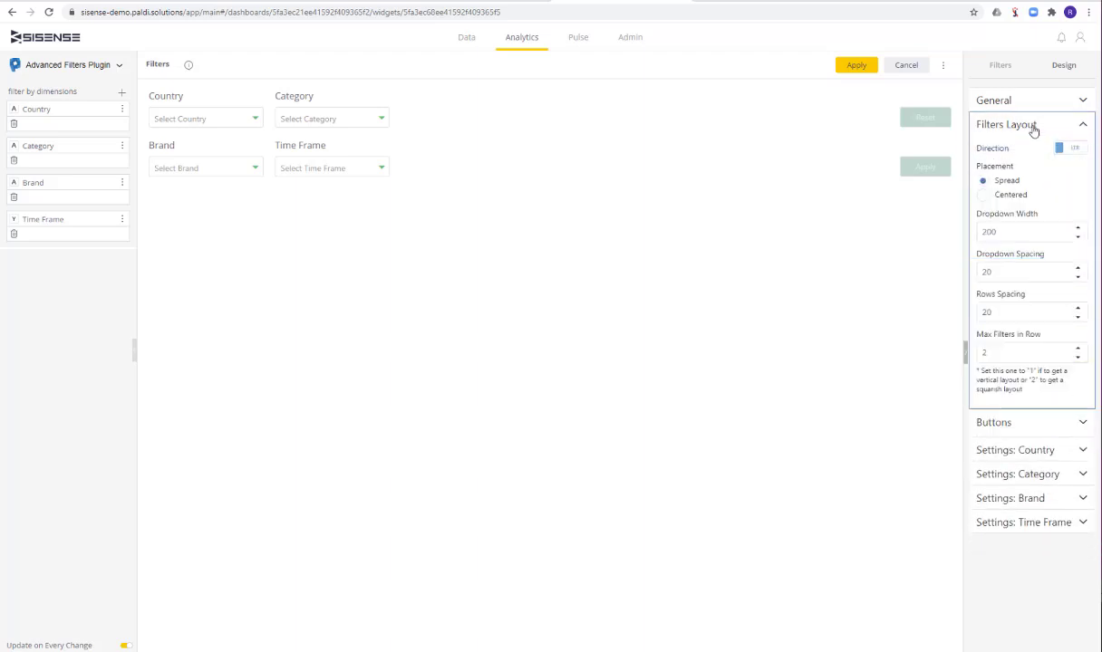
left_click(1018, 354)
key("BackSpace")
type("4")
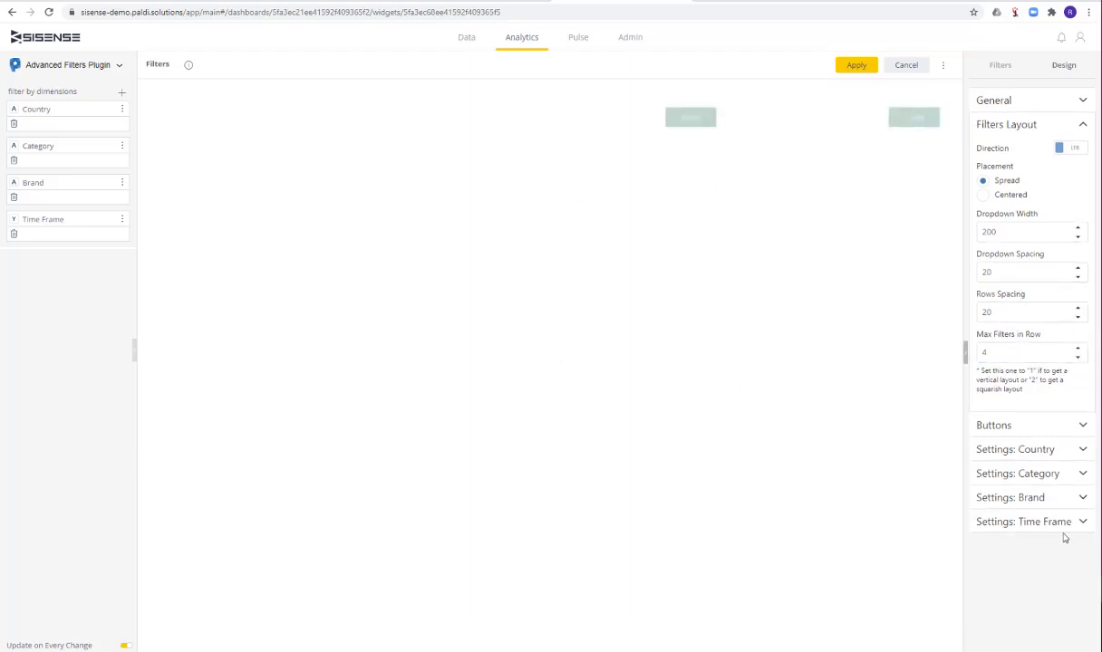
Place the Reset and Apply buttons below the filters, trying Start alignment before setting it to End
left_click(1008, 425)
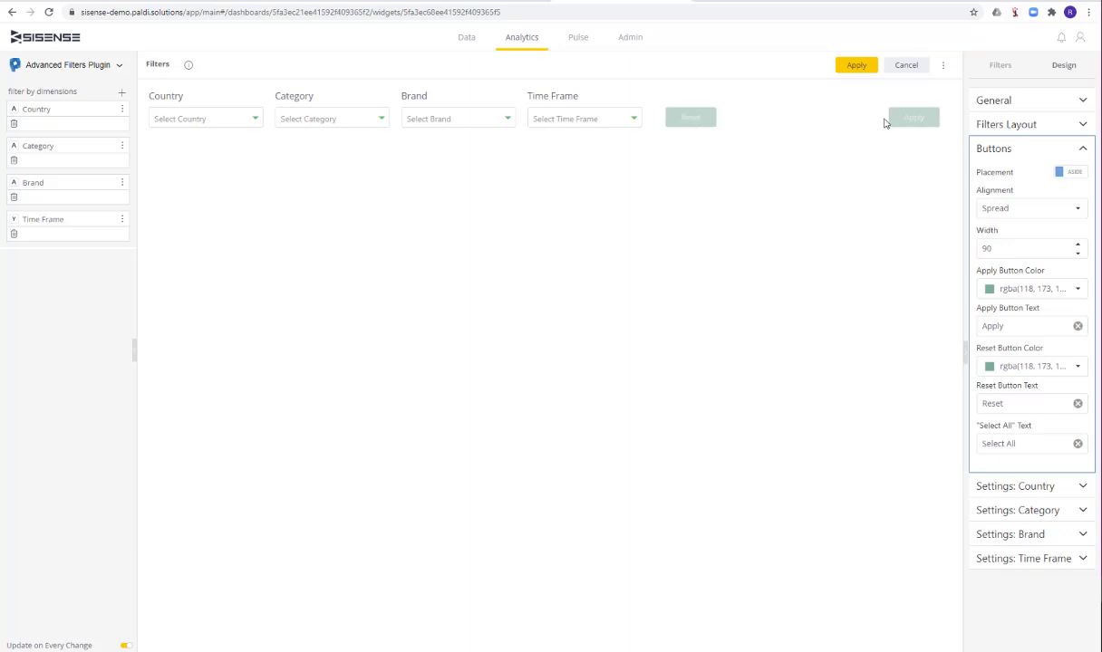
left_click(1067, 172)
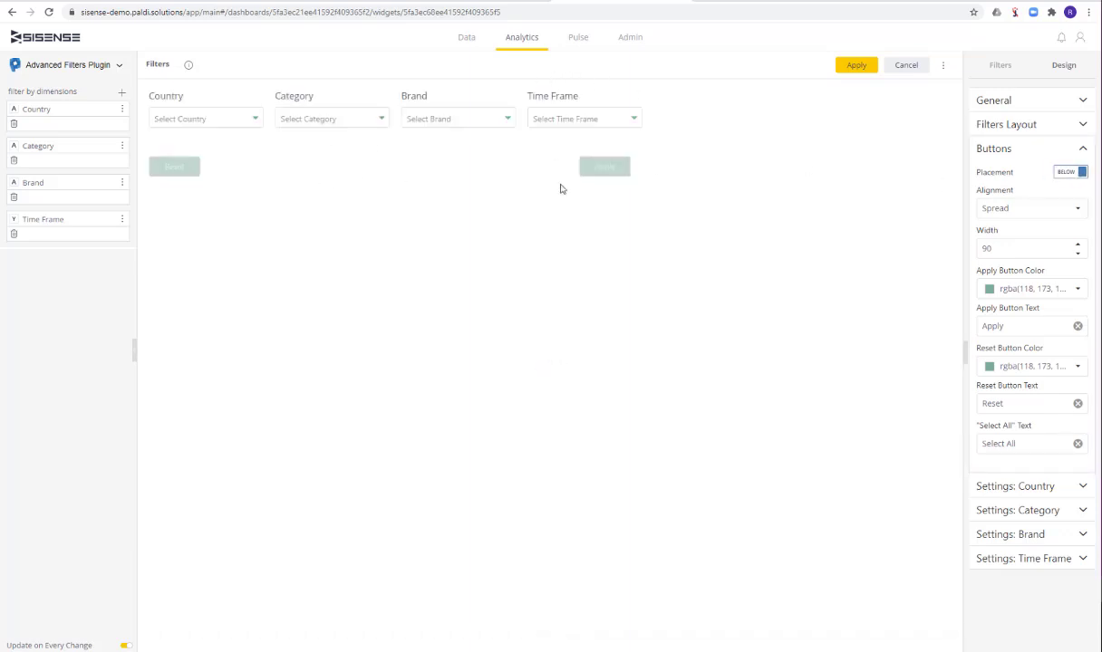
left_click(1055, 209)
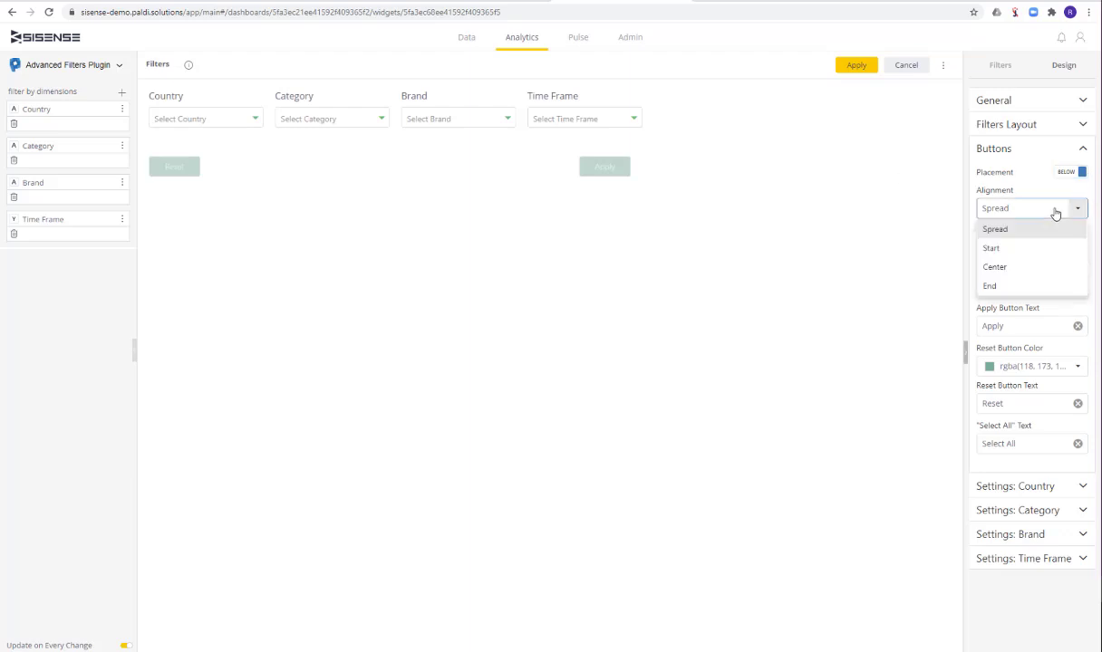
left_click(994, 247)
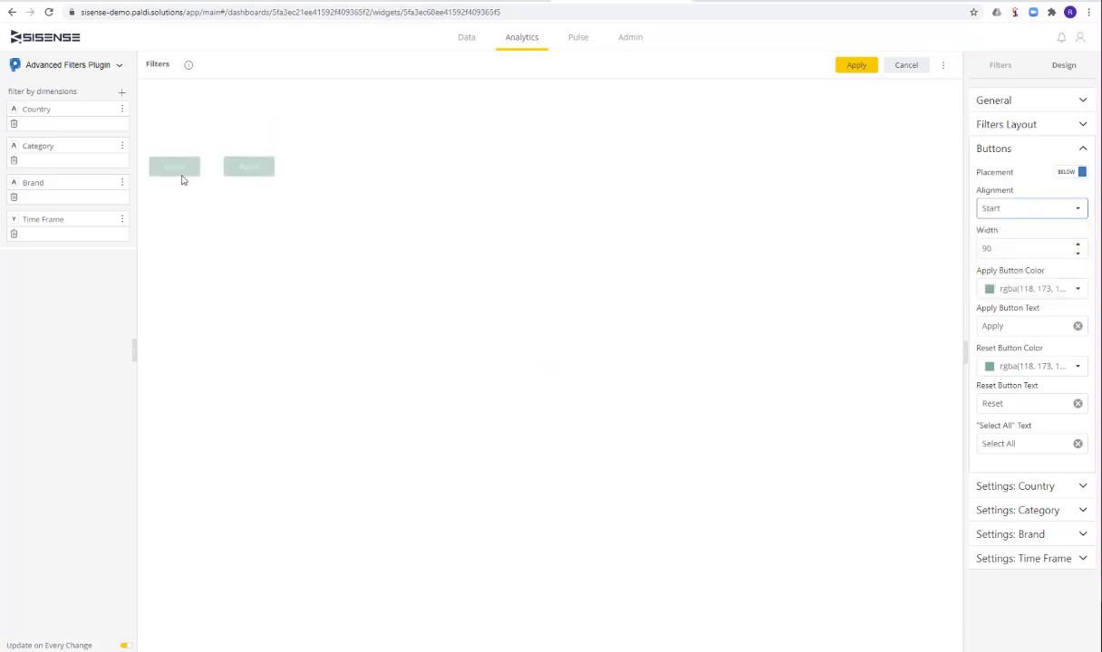
left_click(1023, 207)
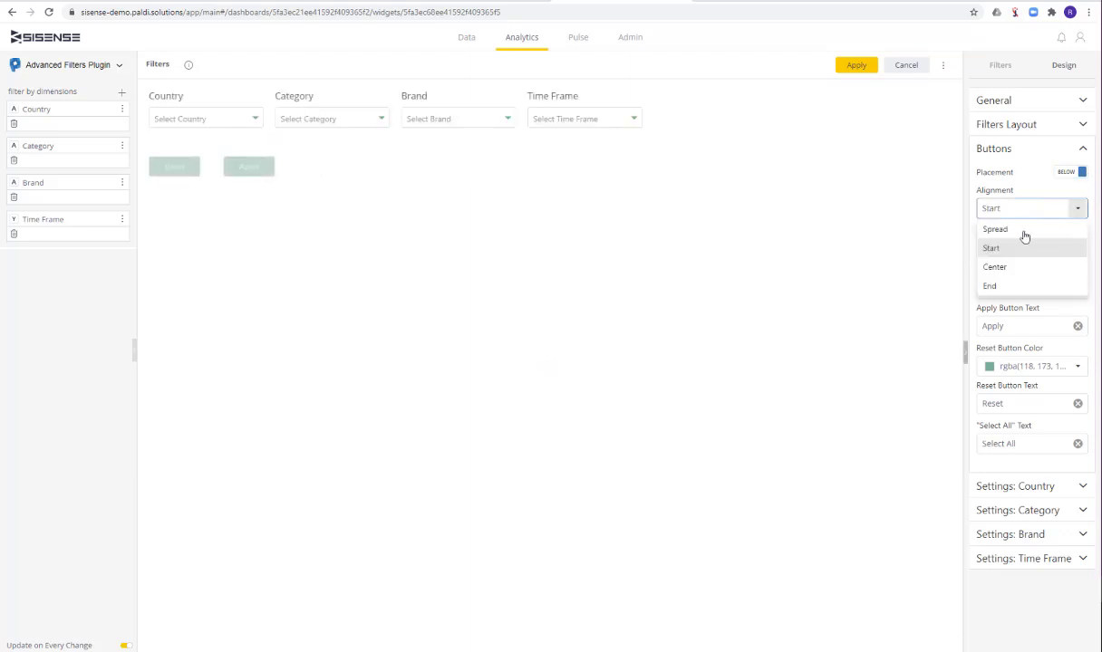
left_click(997, 287)
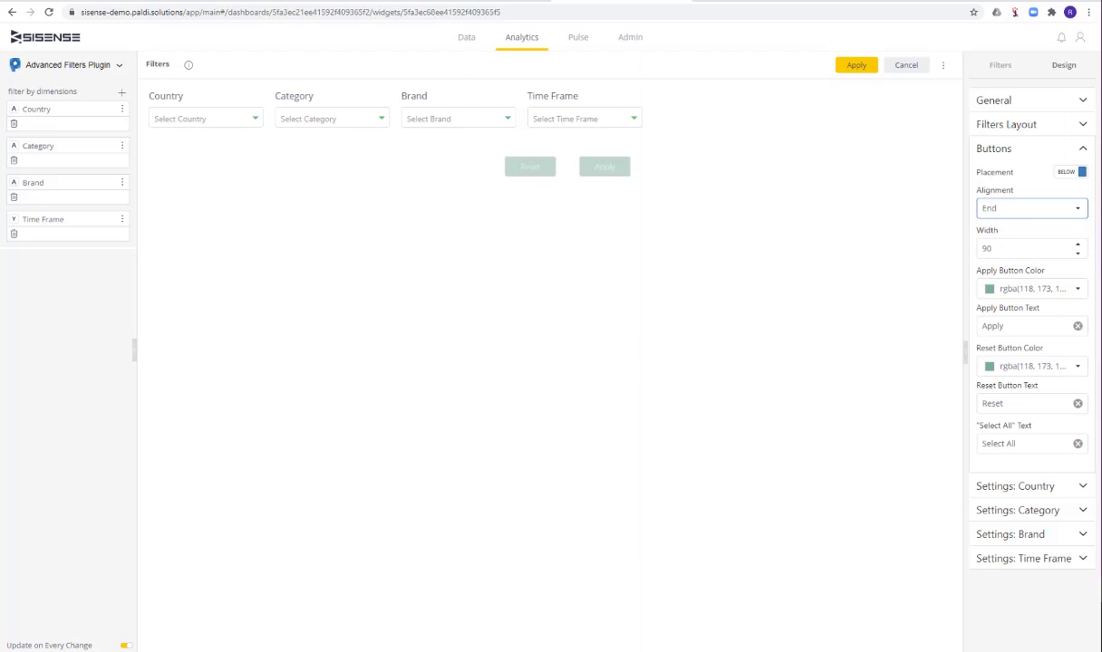
Switch the placement of the Reset and Apply buttons to Aside and collapse the Buttons settings
left_click(1070, 173)
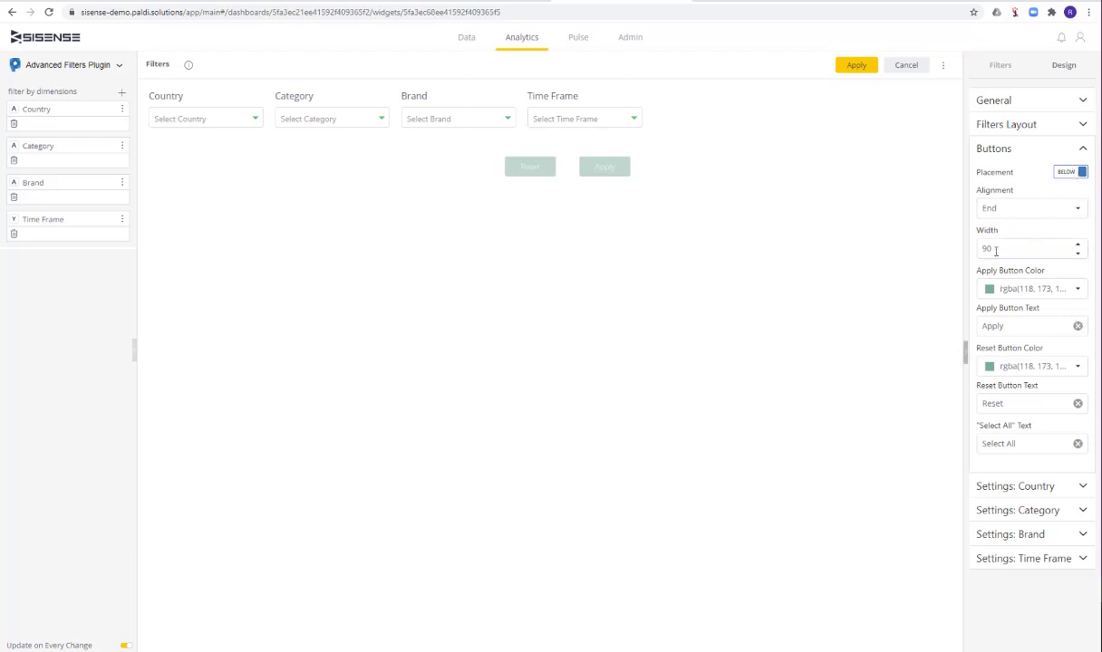
left_click(1076, 174)
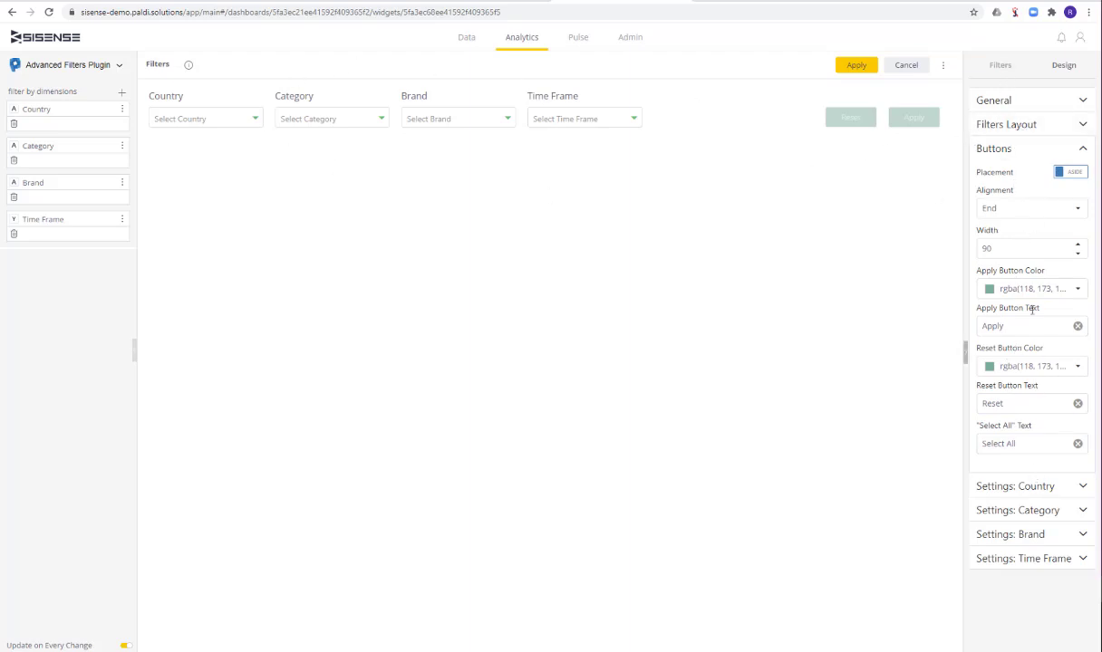
left_click(1084, 148)
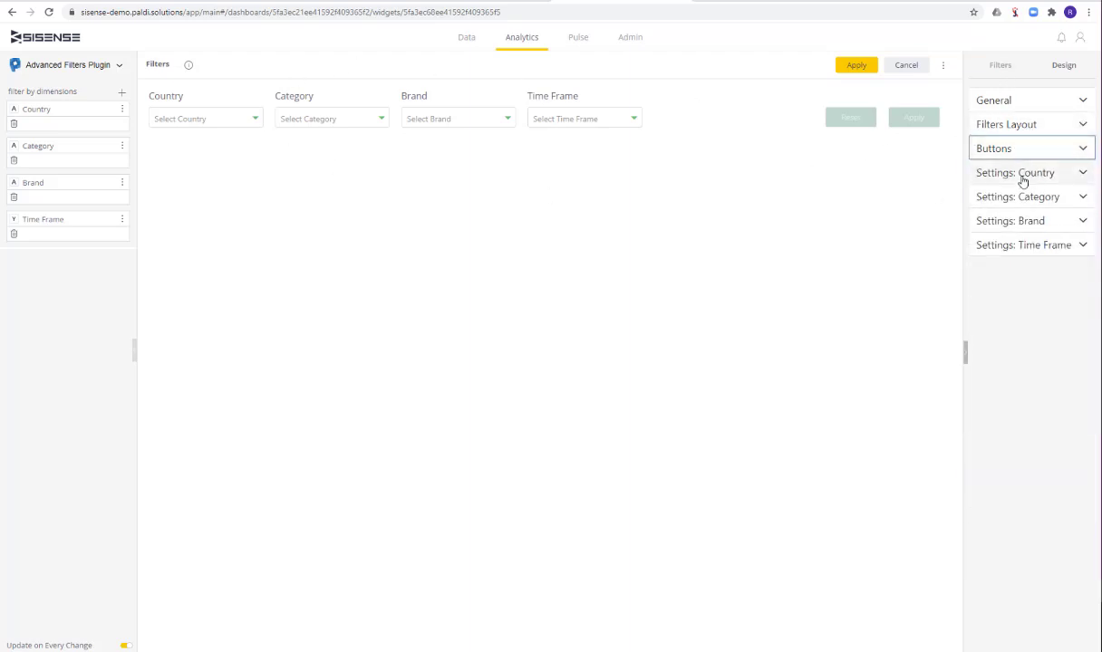
Change the Country filter's selection mode to Single Selection after checking its placeholder and multi-selection list
left_click(1022, 177)
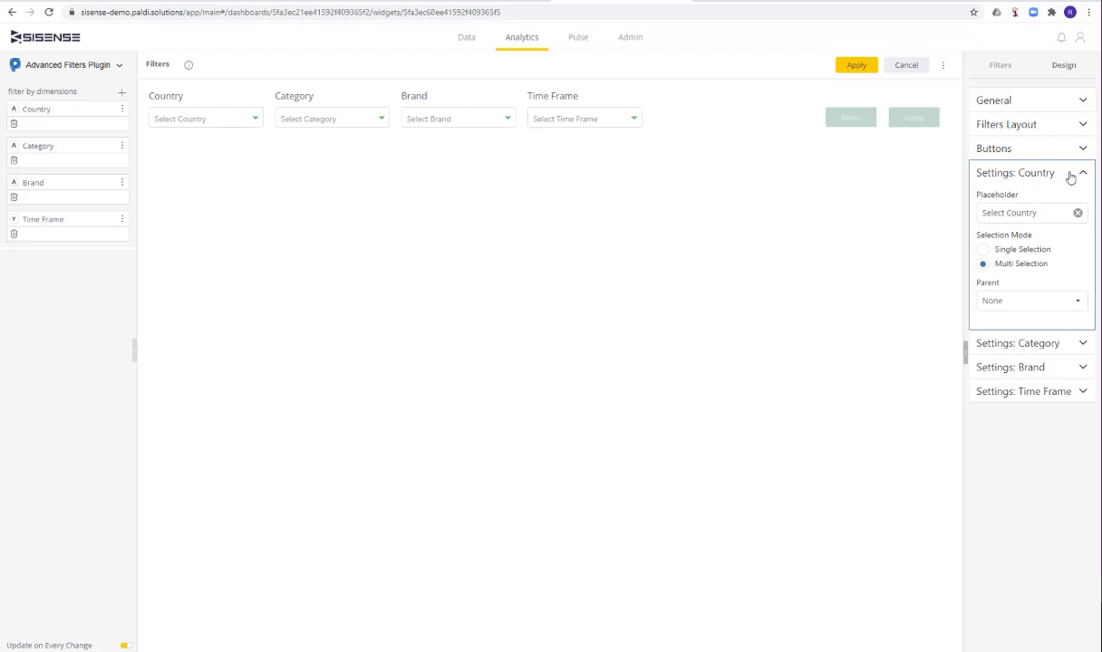
triple_click(1004, 213)
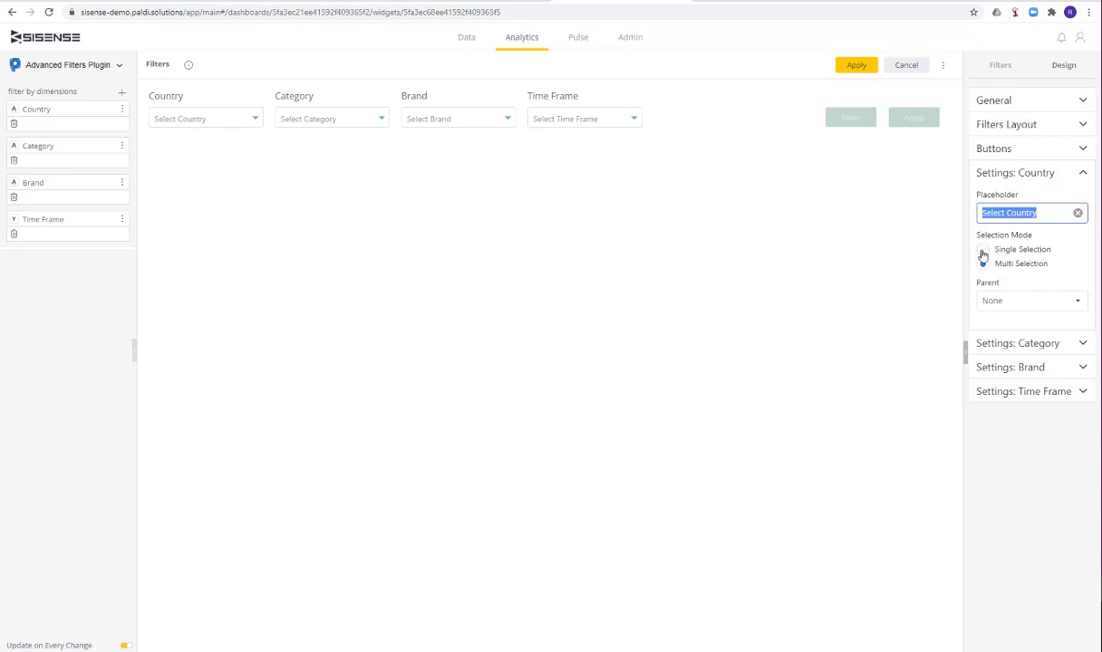
left_click(252, 119)
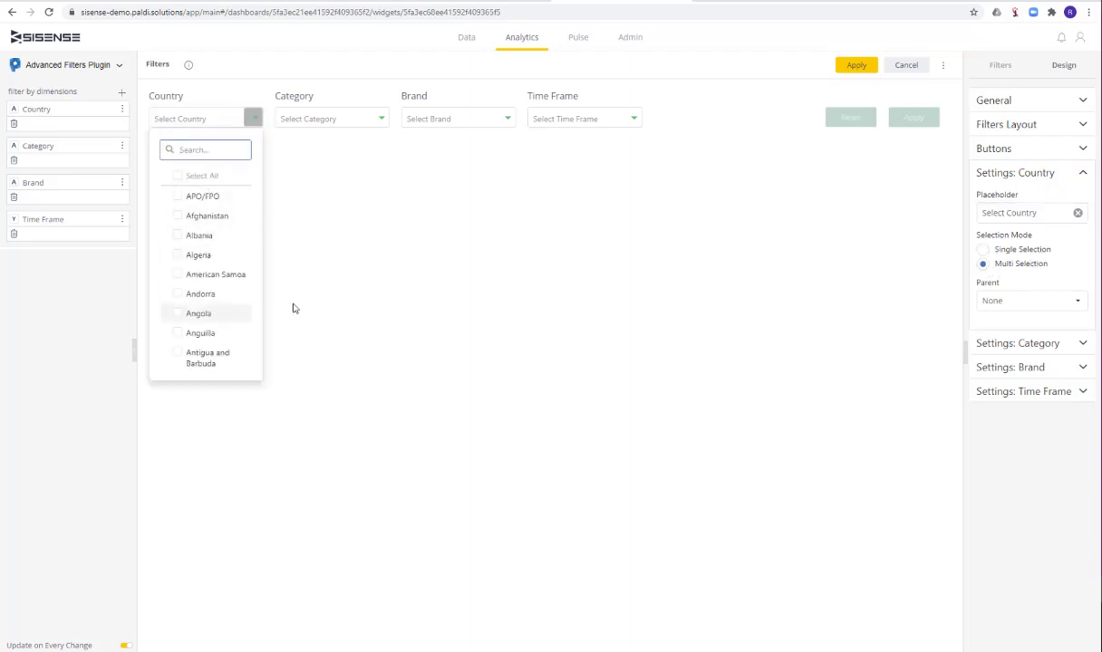
left_click(1018, 253)
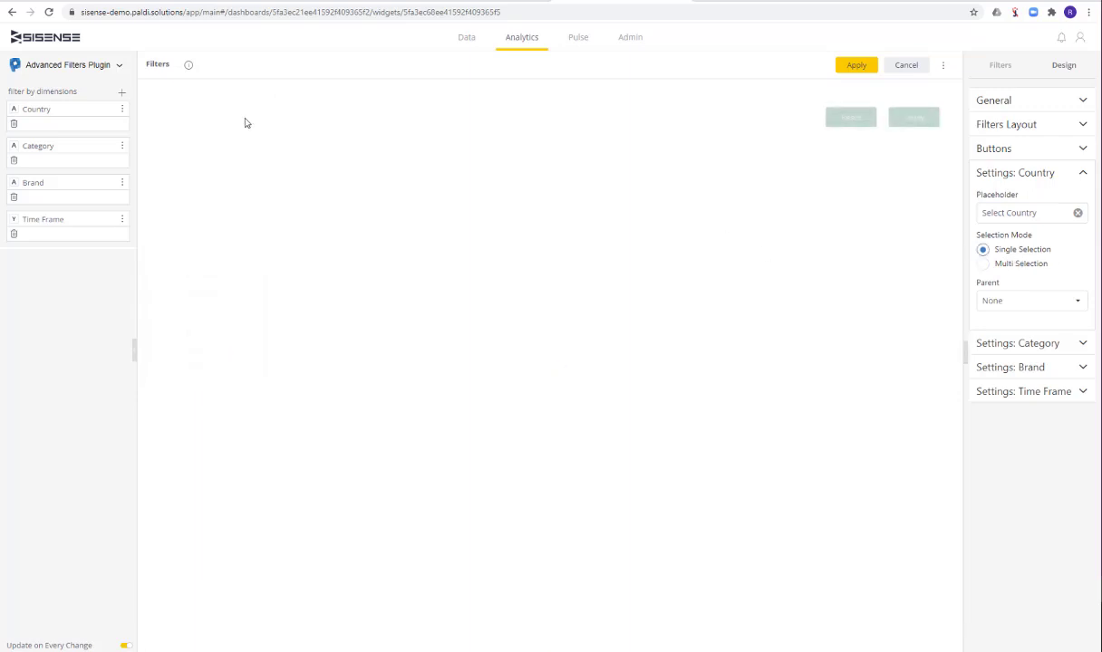
Test the Country filter by choosing Algeria, reset the filters and collapse the Country settings
left_click(253, 119)
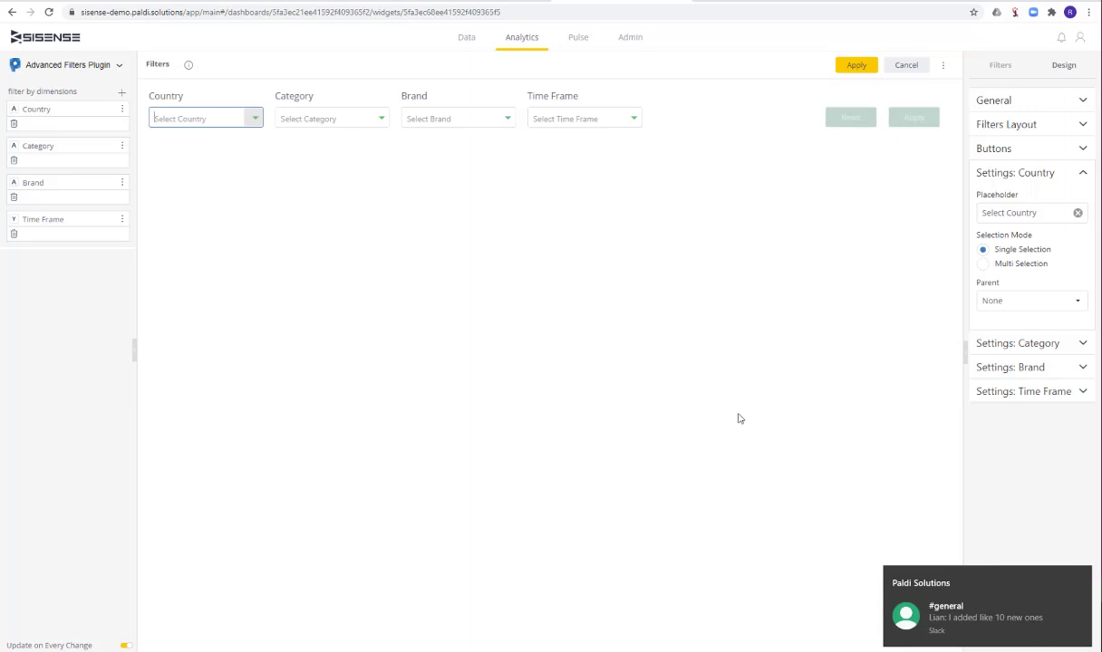
left_click(1080, 578)
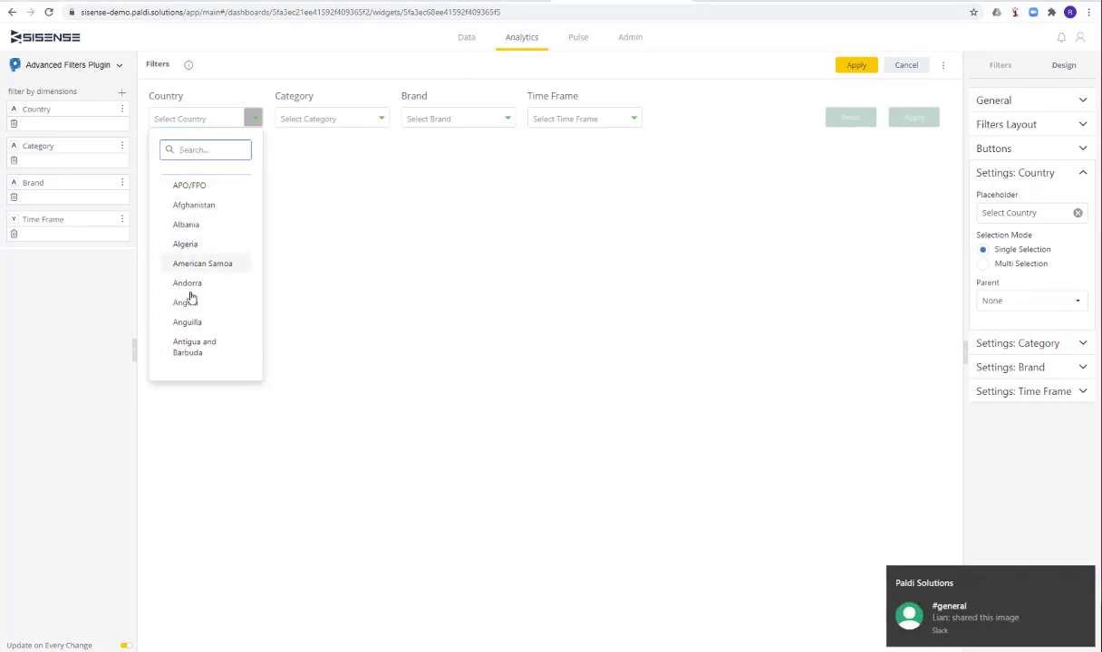
left_click(1078, 577)
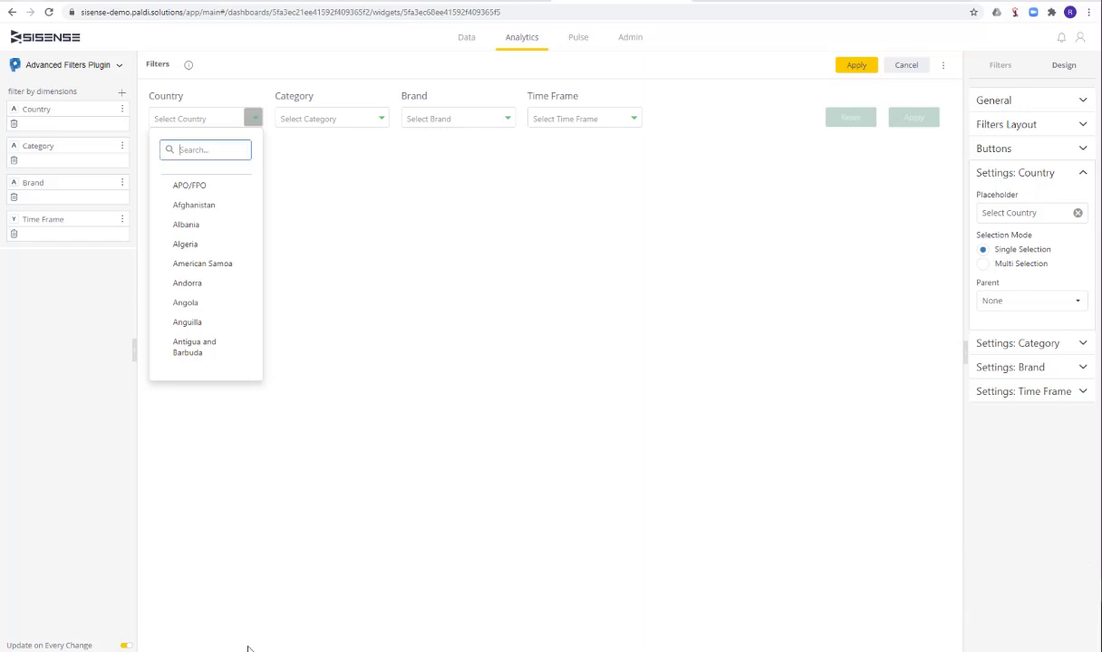
left_click(247, 642)
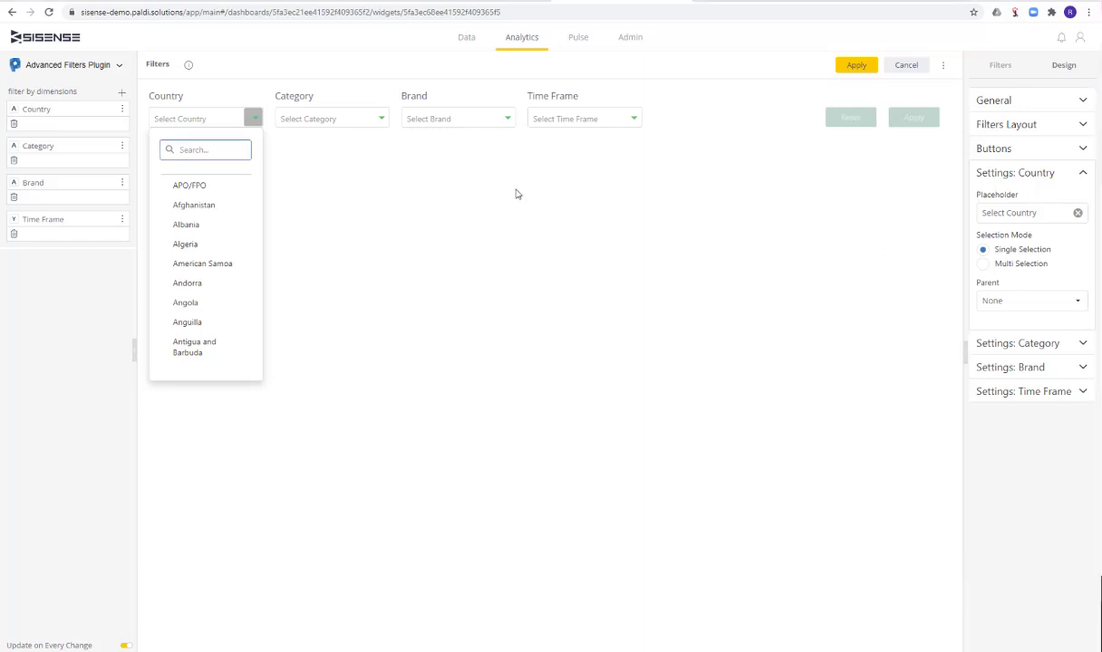
left_click(205, 245)
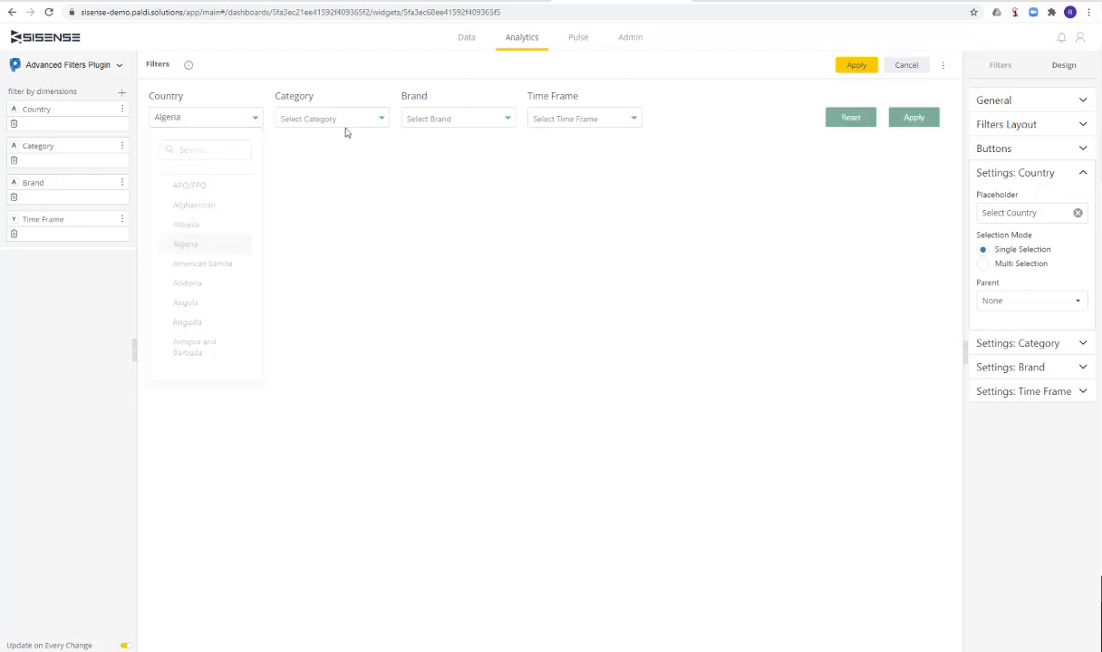
left_click(861, 126)
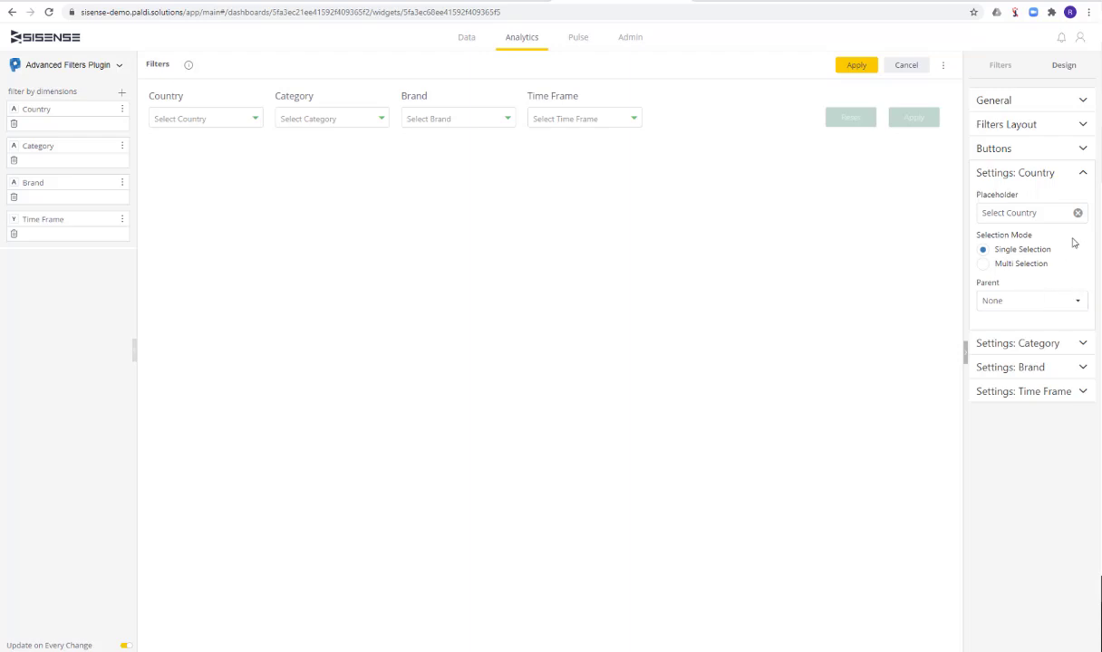
left_click(1045, 176)
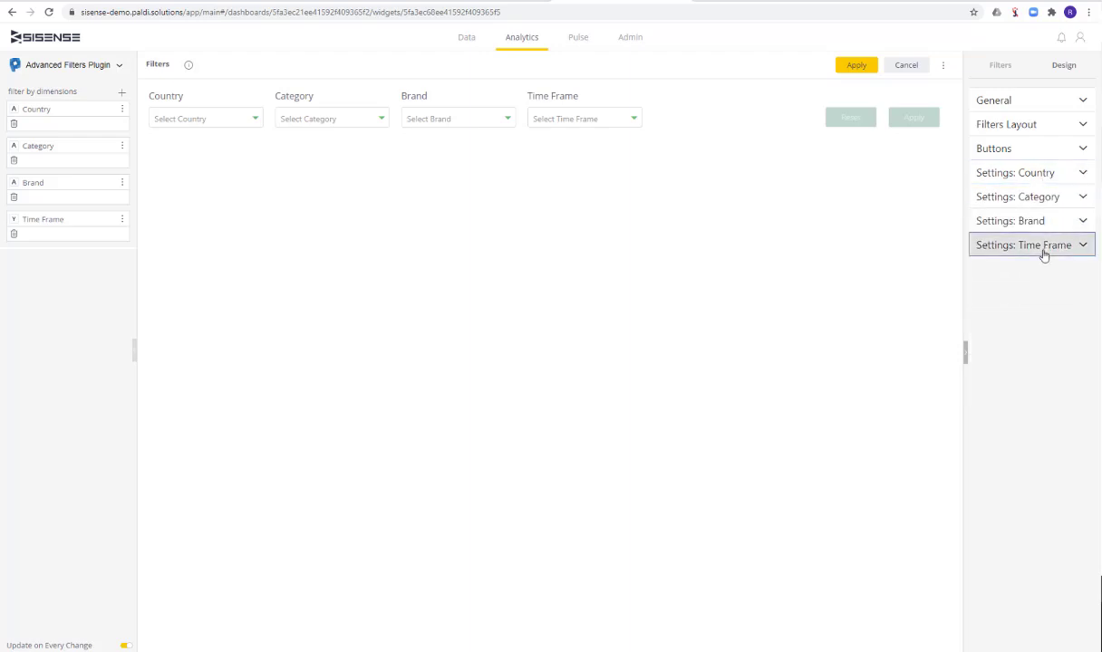
Set the Time Frame filter to Multi Selection and check its list of years
left_click(1030, 248)
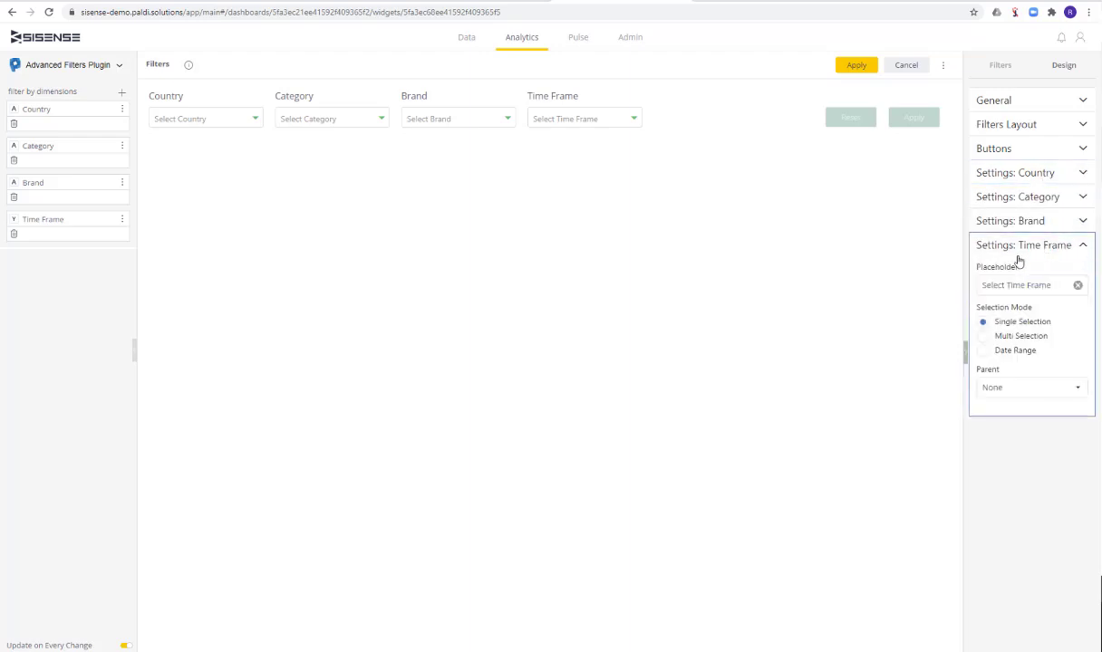
left_click(1004, 338)
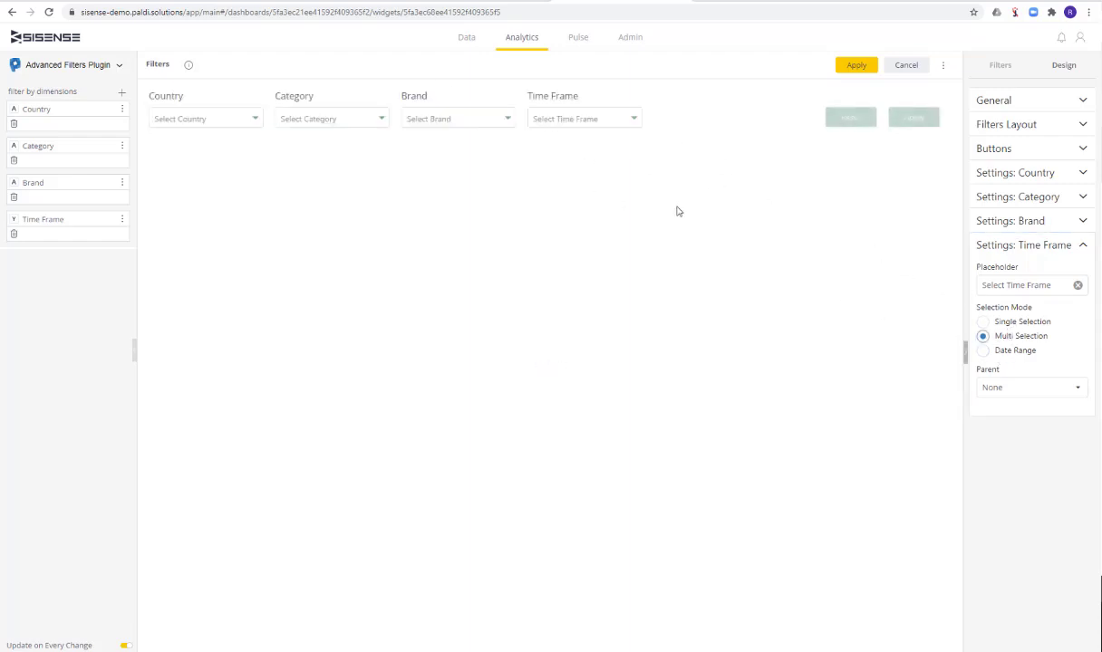
left_click(13, 219)
left_click(634, 118)
left_click(634, 118)
left_click(192, 217)
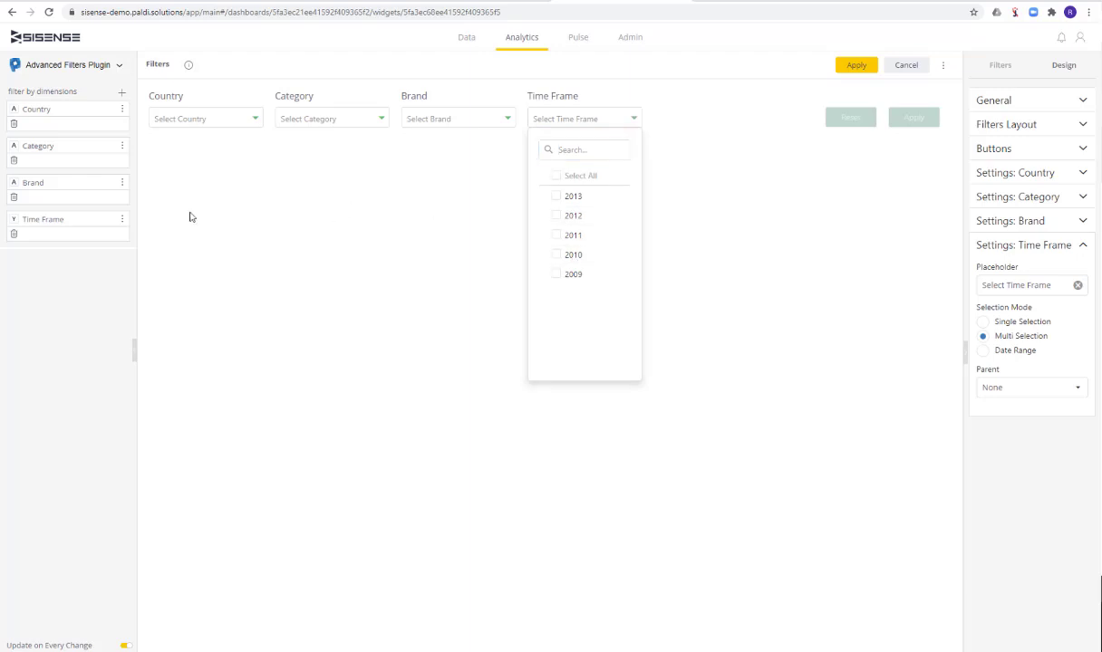
Change the Time Frame dimension's date level to Months and check the list of months in the filter
left_click(13, 223)
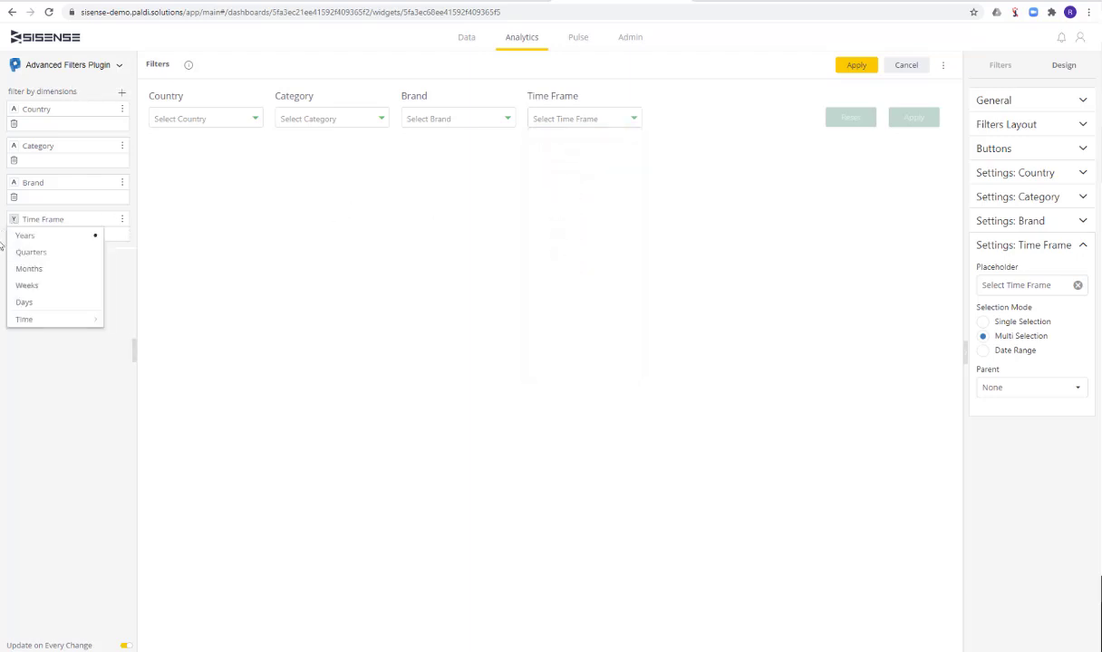
left_click(38, 270)
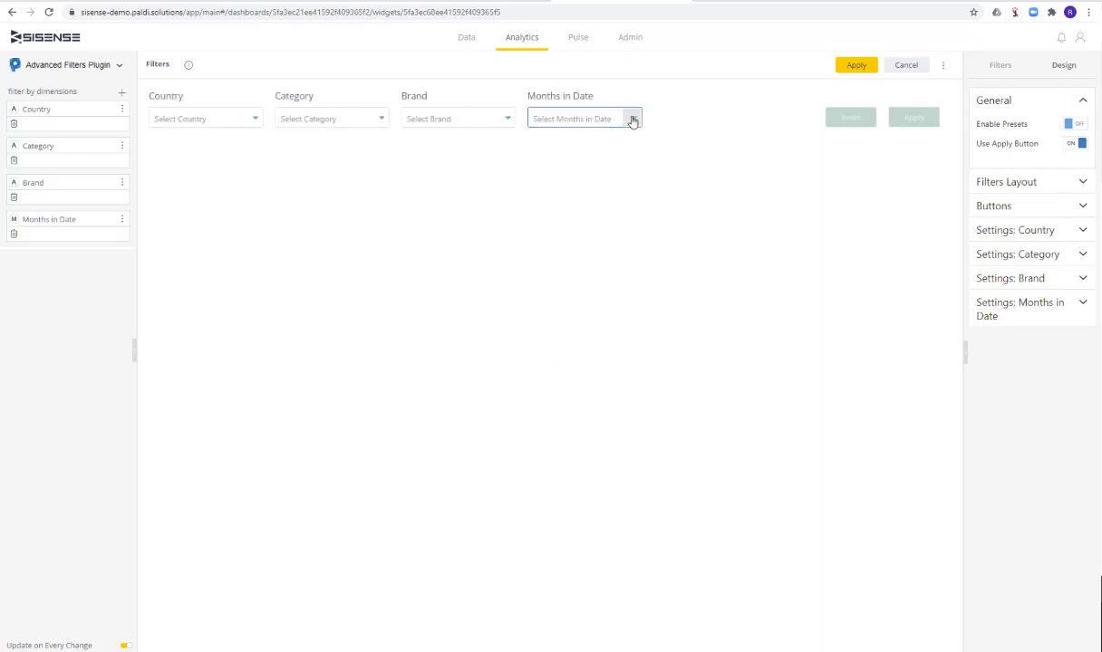
left_click(632, 118)
left_click(836, 219)
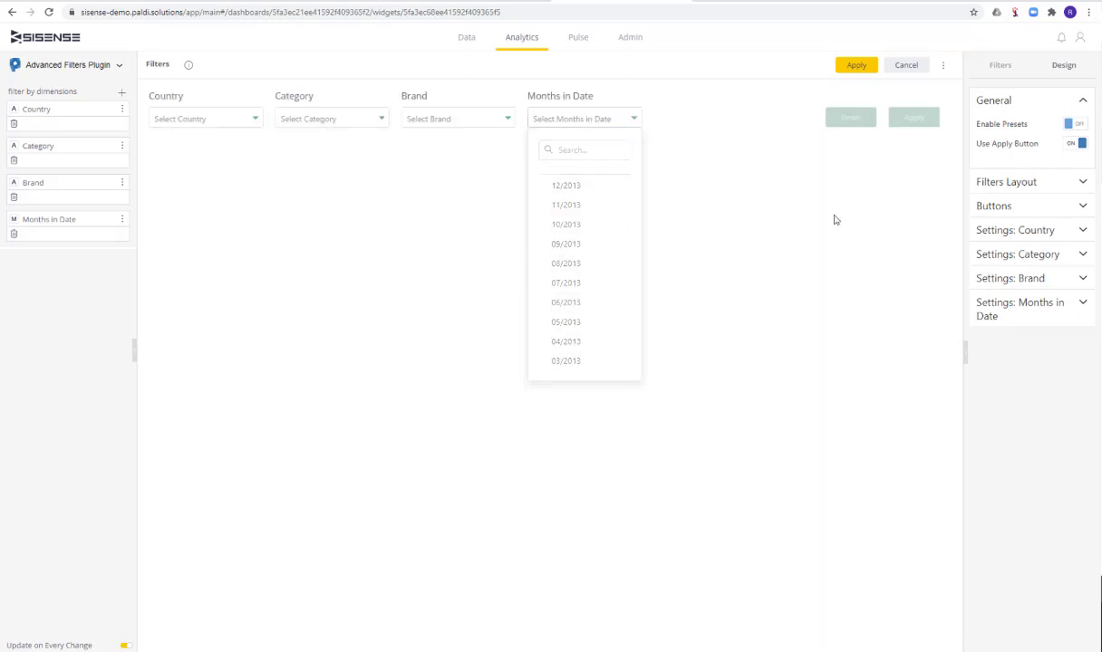
Set the Months in Date filter's selection mode to Date Range and check its choices
left_click(1049, 315)
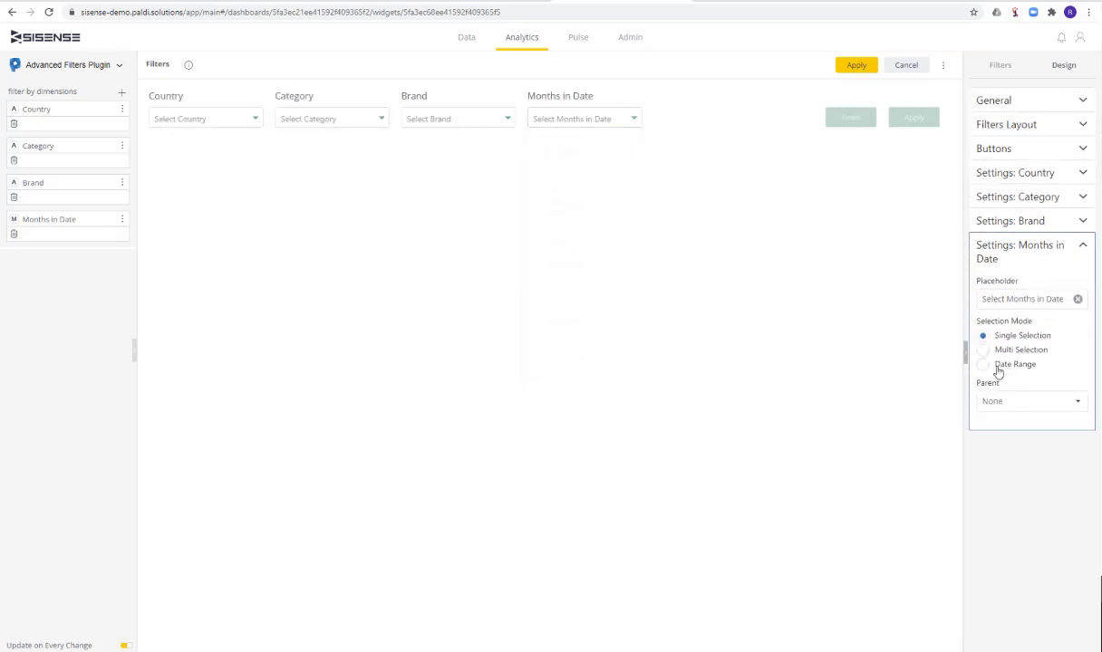
left_click(998, 365)
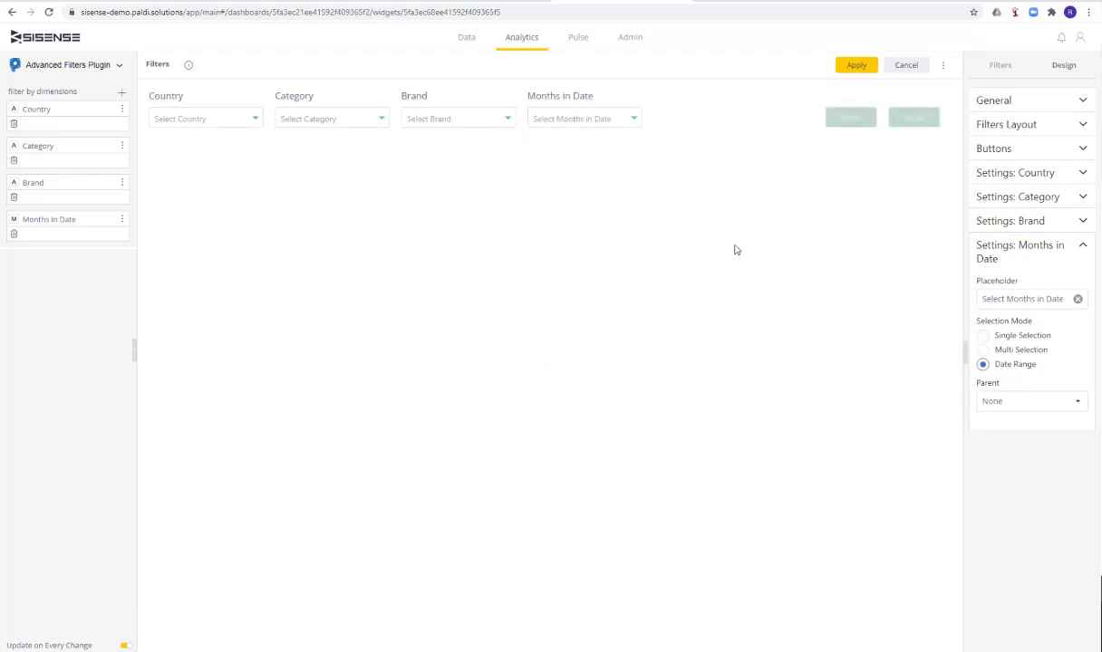
left_click(633, 119)
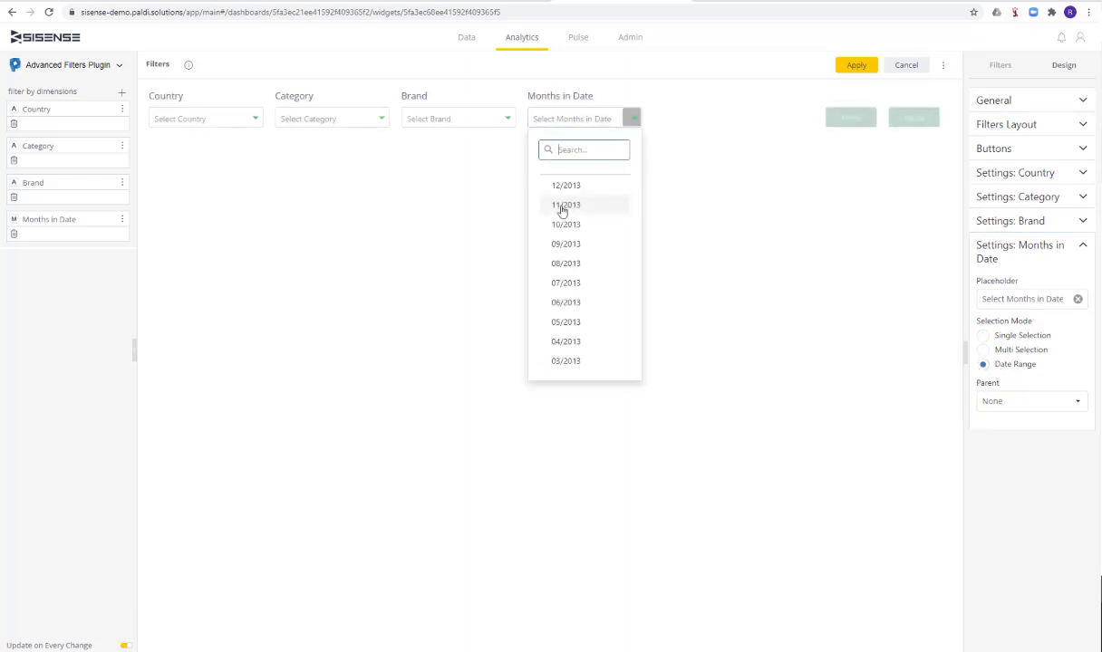
Test the Months in Date calendars with the range December 8 to December 10, 2020, and reset the filters
left_click(632, 120)
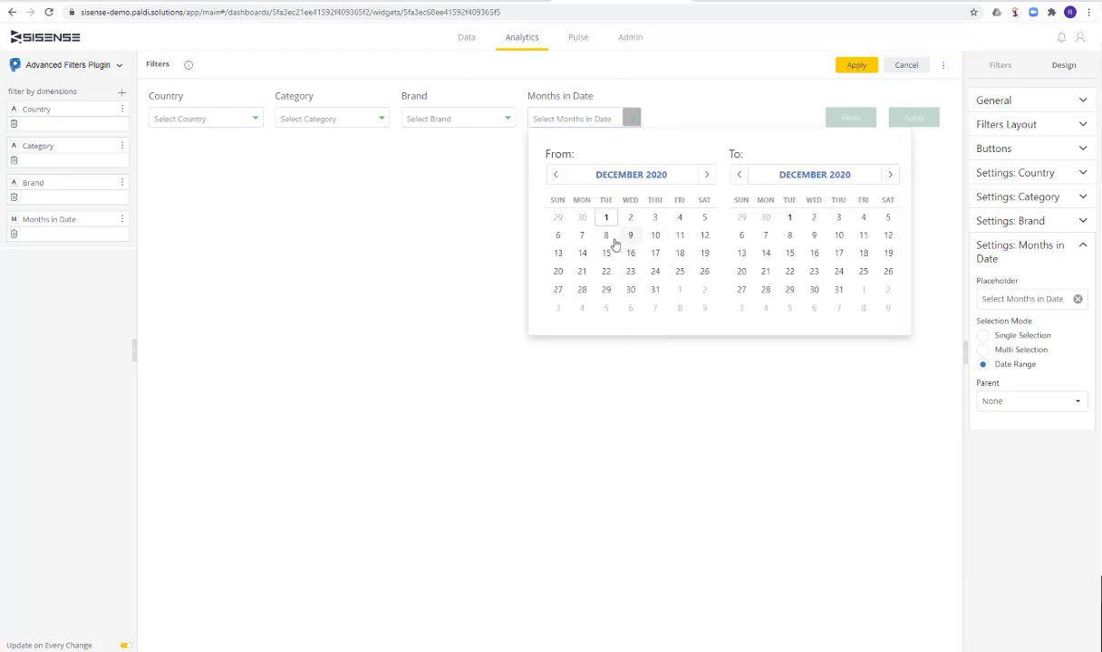
left_click(606, 234)
left_click(838, 235)
left_click(389, 246)
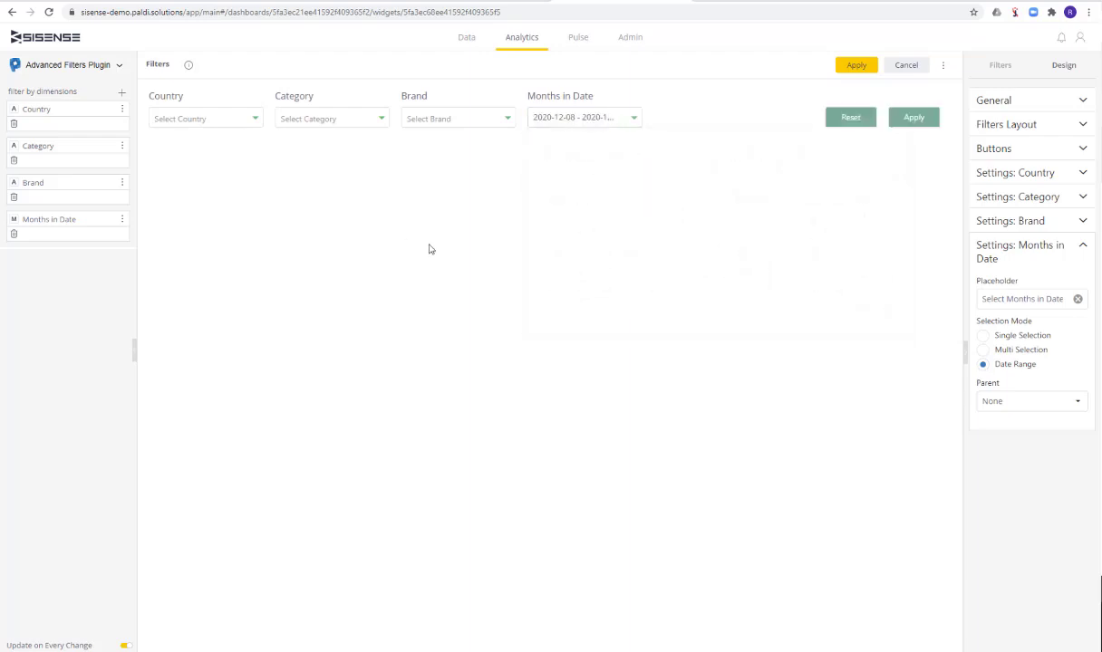
left_click(847, 118)
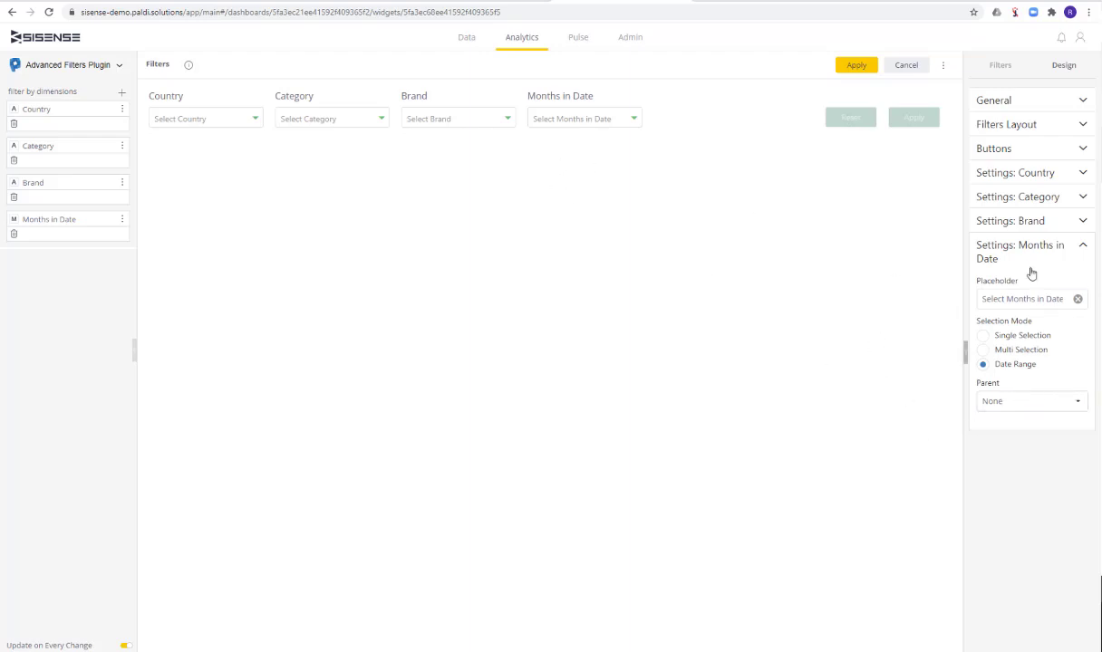
Review the selection mode and parent settings of the Brand, Category and Country filters
left_click(1032, 221)
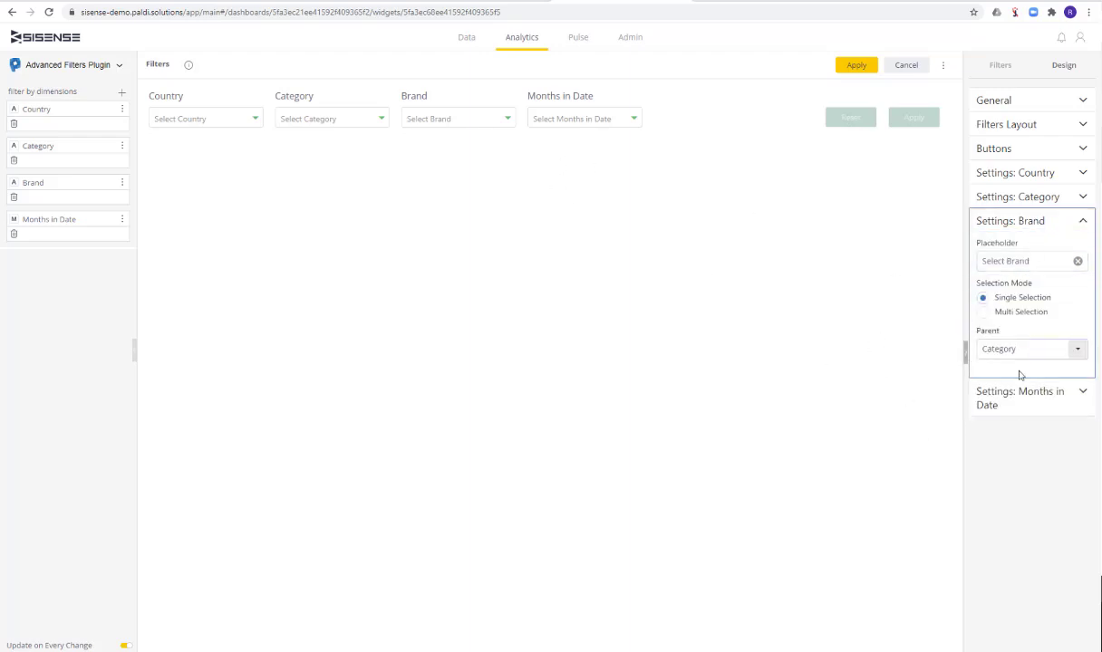
left_click(1017, 197)
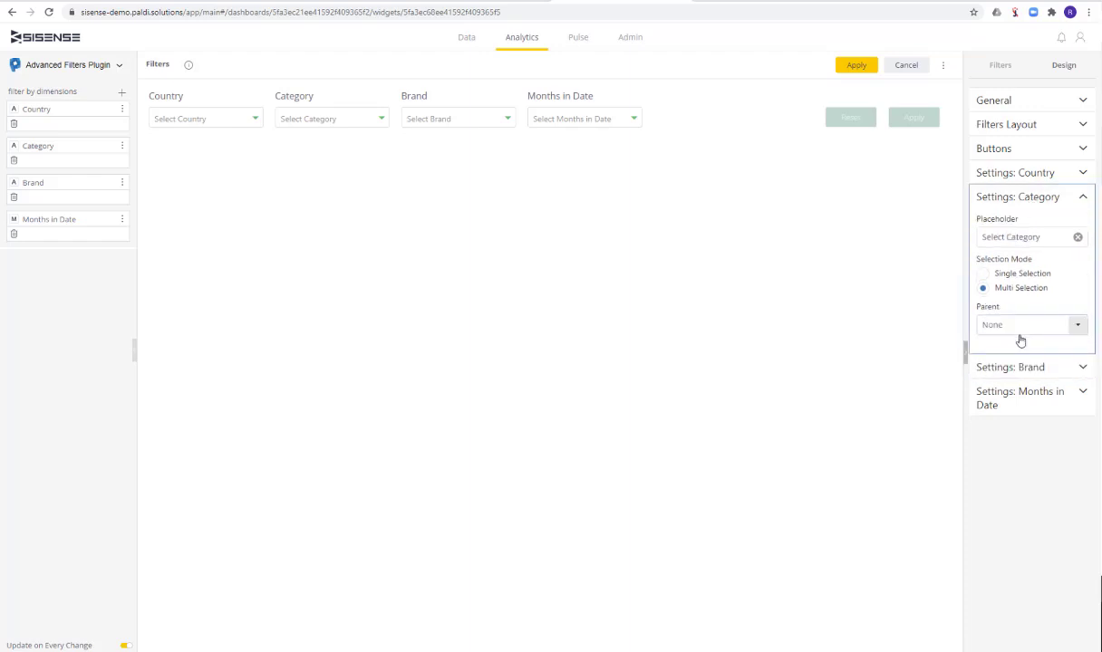
left_click(1022, 174)
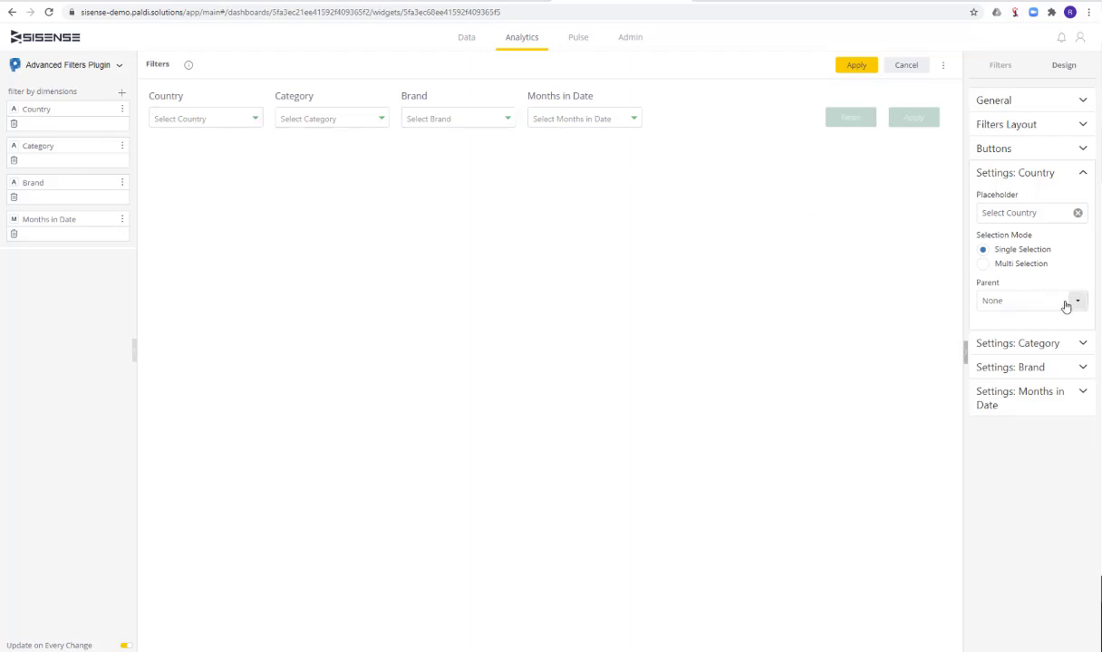
left_click(1070, 353)
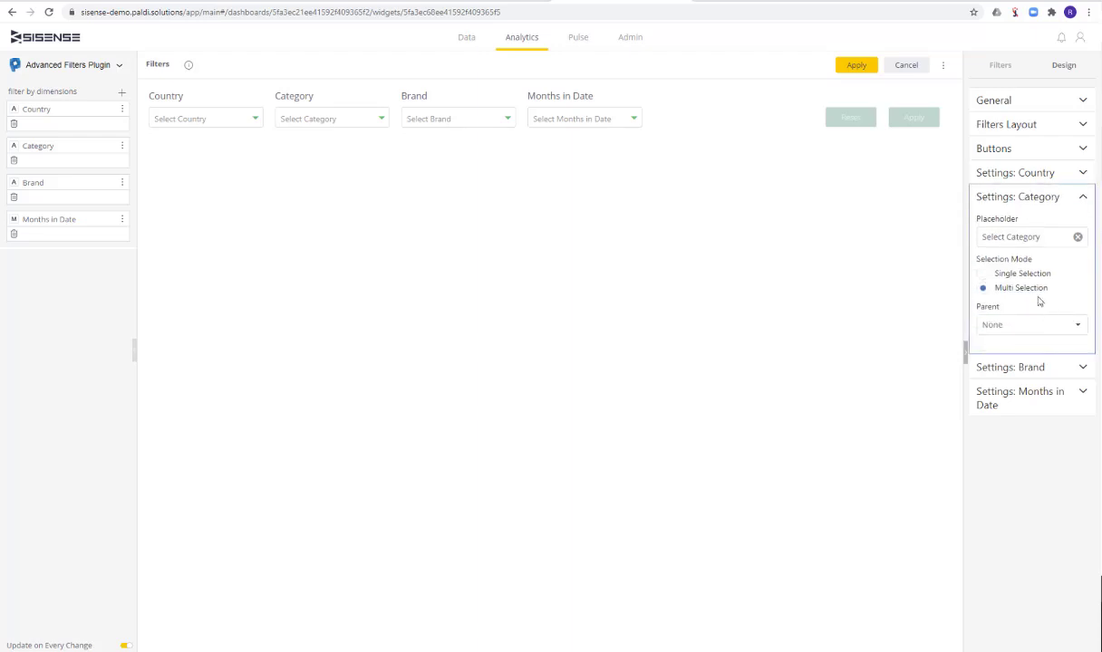
left_click(1025, 363)
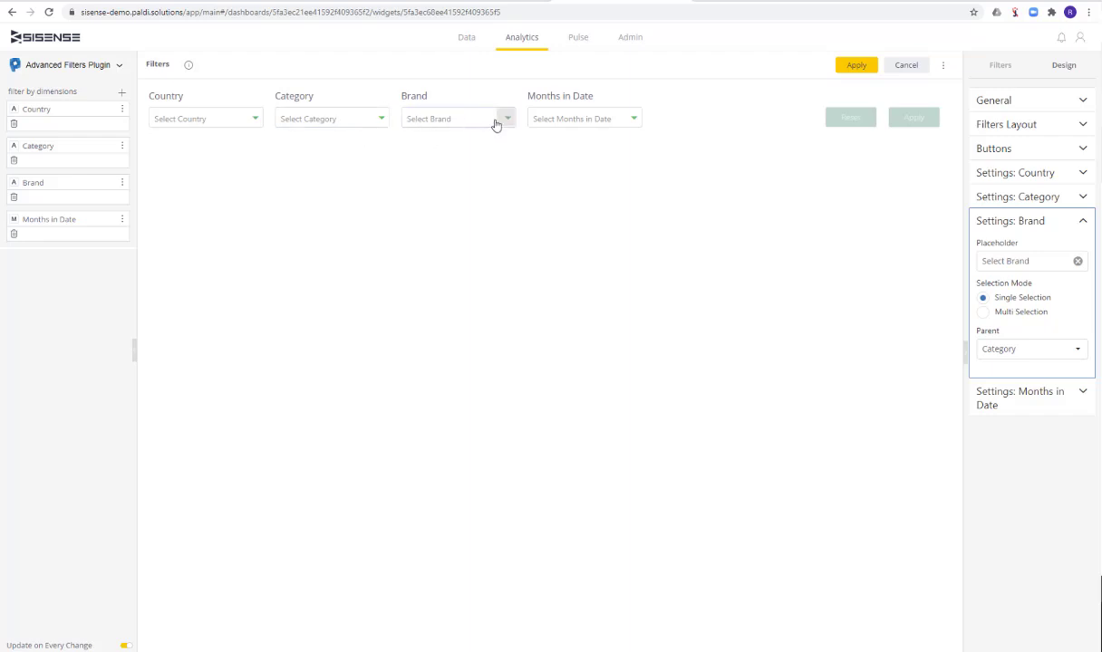
Select Apple Mac Desktops in the Category filter and check which brands the dependent Brand filter offers
left_click(381, 121)
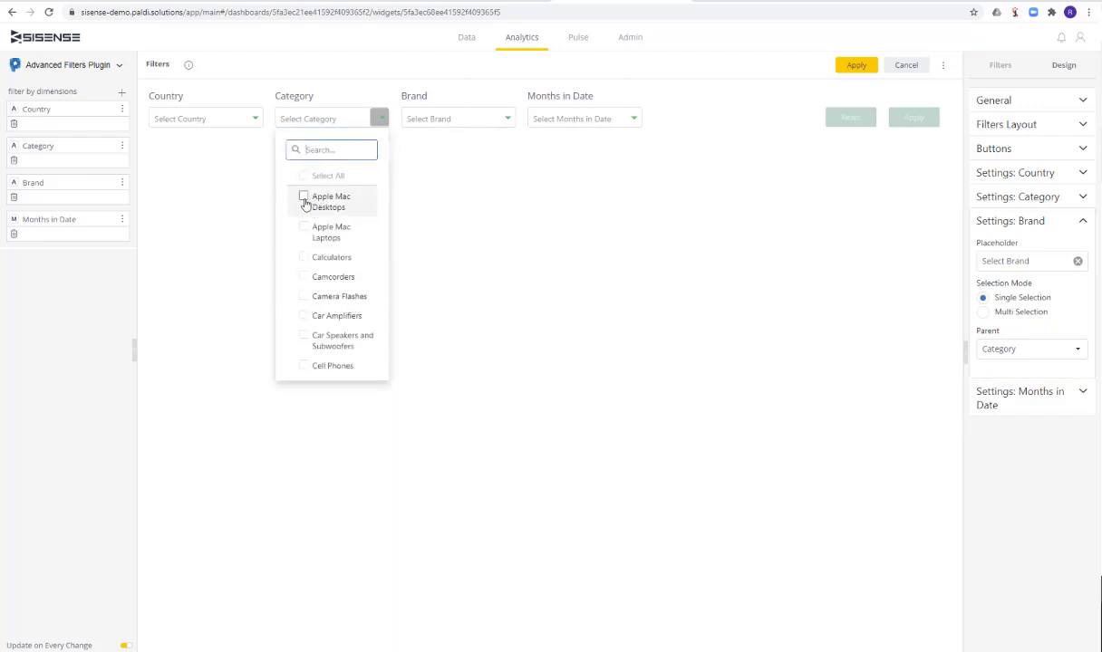
left_click(305, 199)
left_click(568, 207)
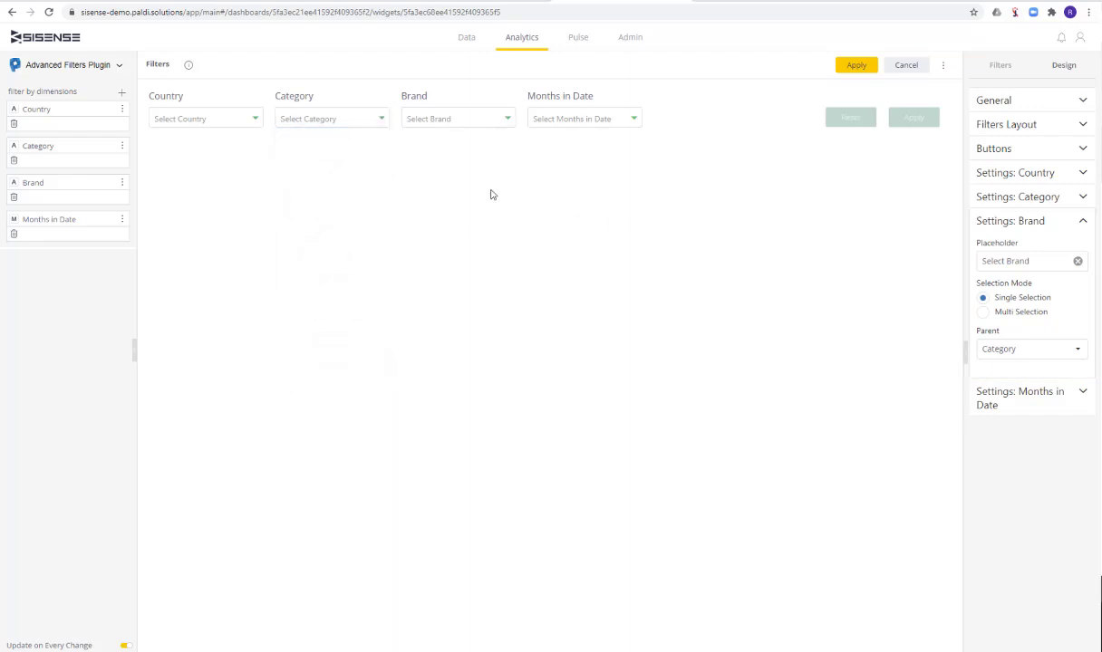
left_click(503, 120)
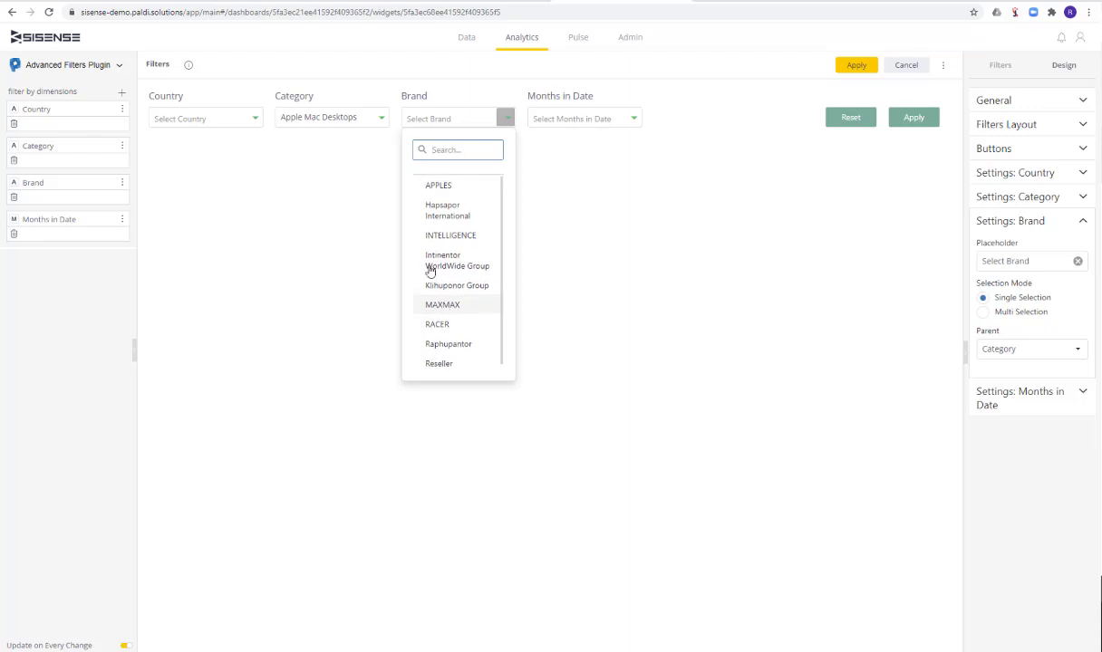
Extend the Category selection beyond Apple Mac Desktops and look through the dependent Brand filter's list
left_click(381, 118)
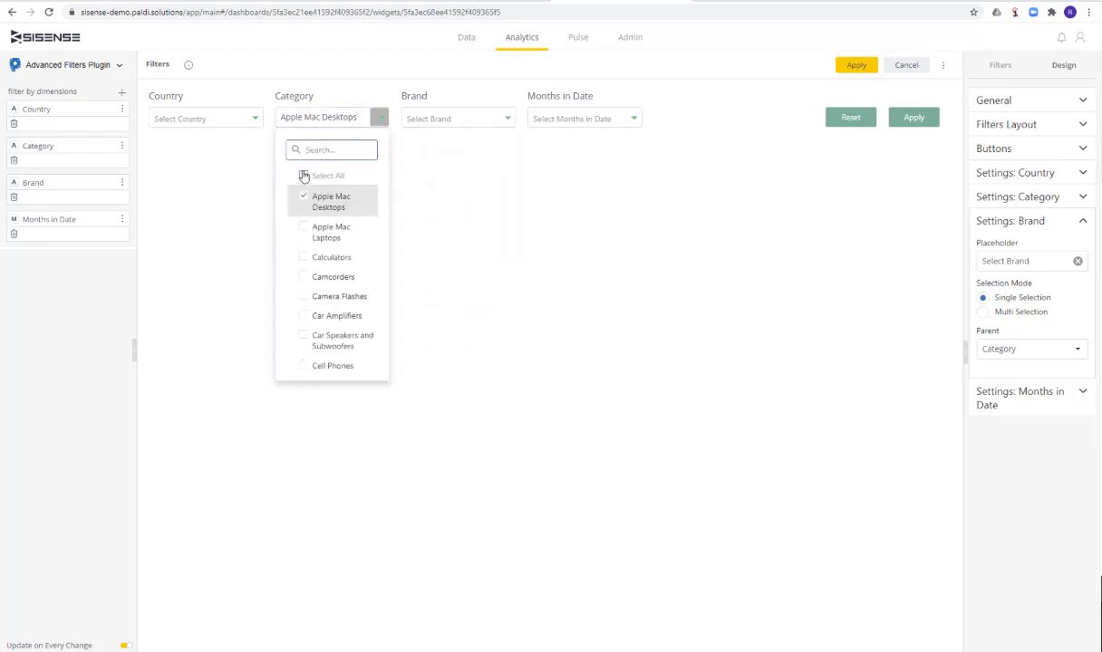
left_click(516, 160)
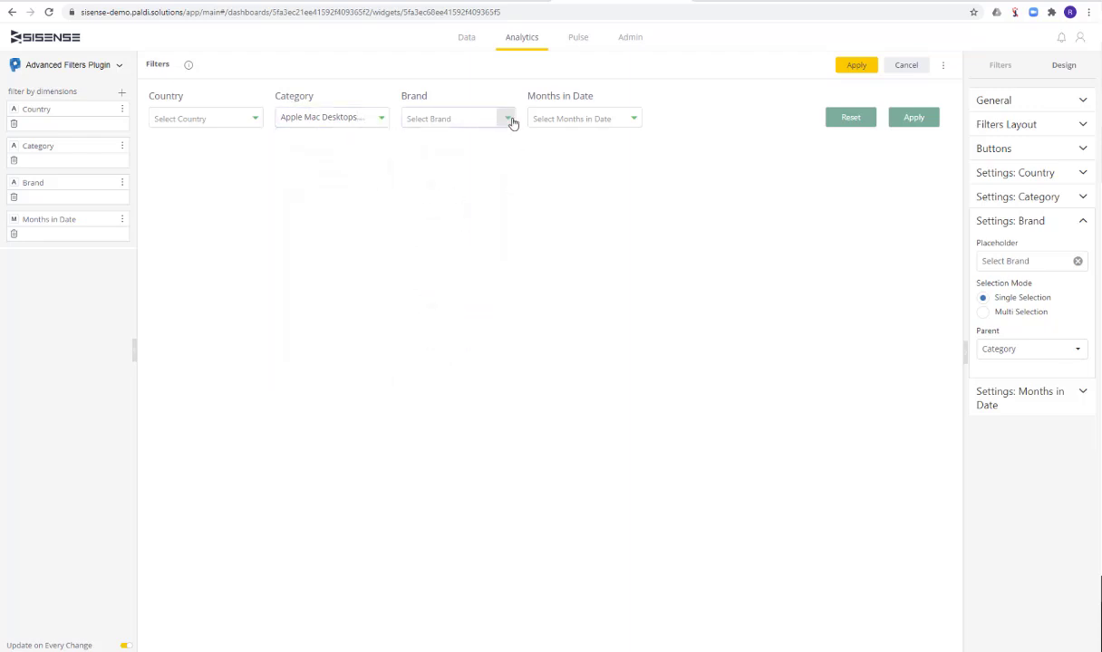
left_click(508, 121)
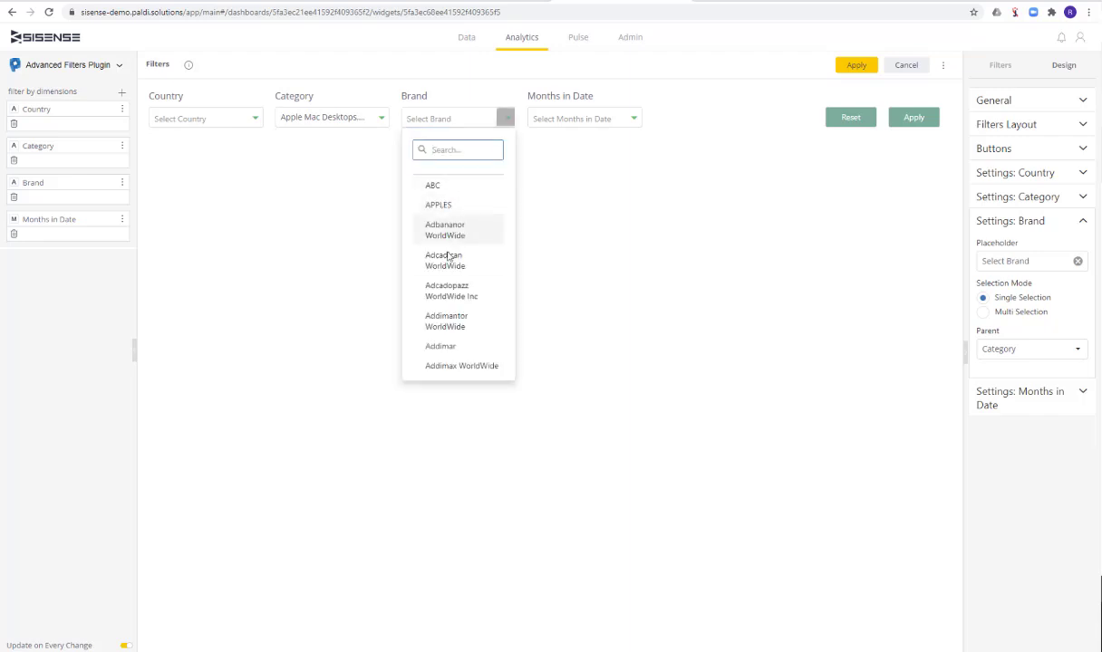
scroll(455, 270, "down", 3)
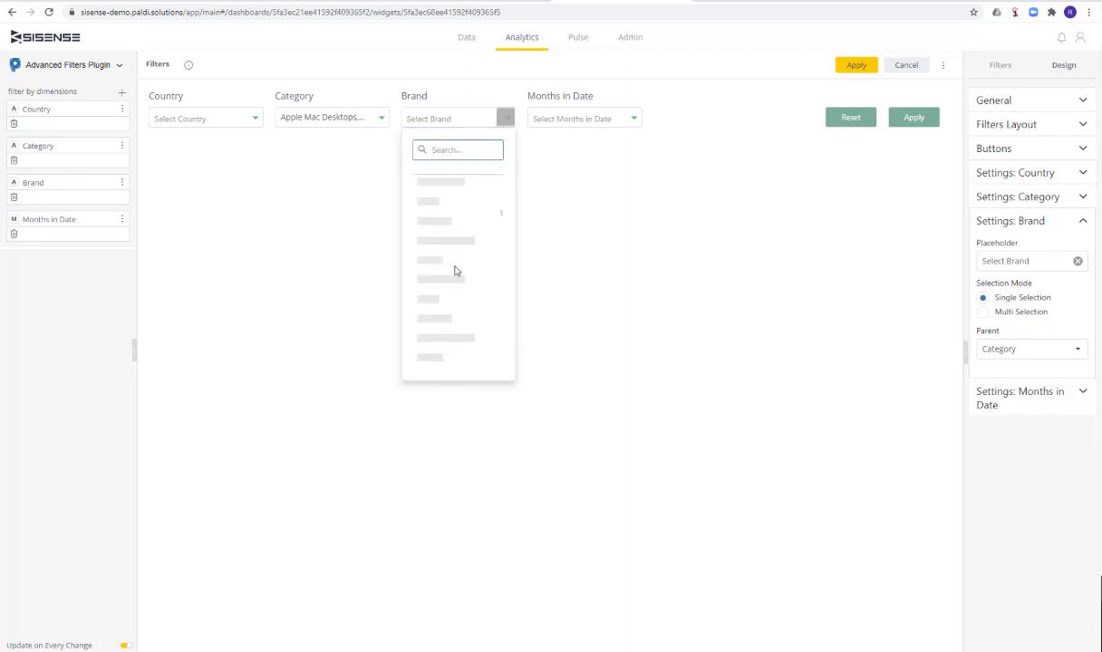
scroll(455, 272, "down", 10)
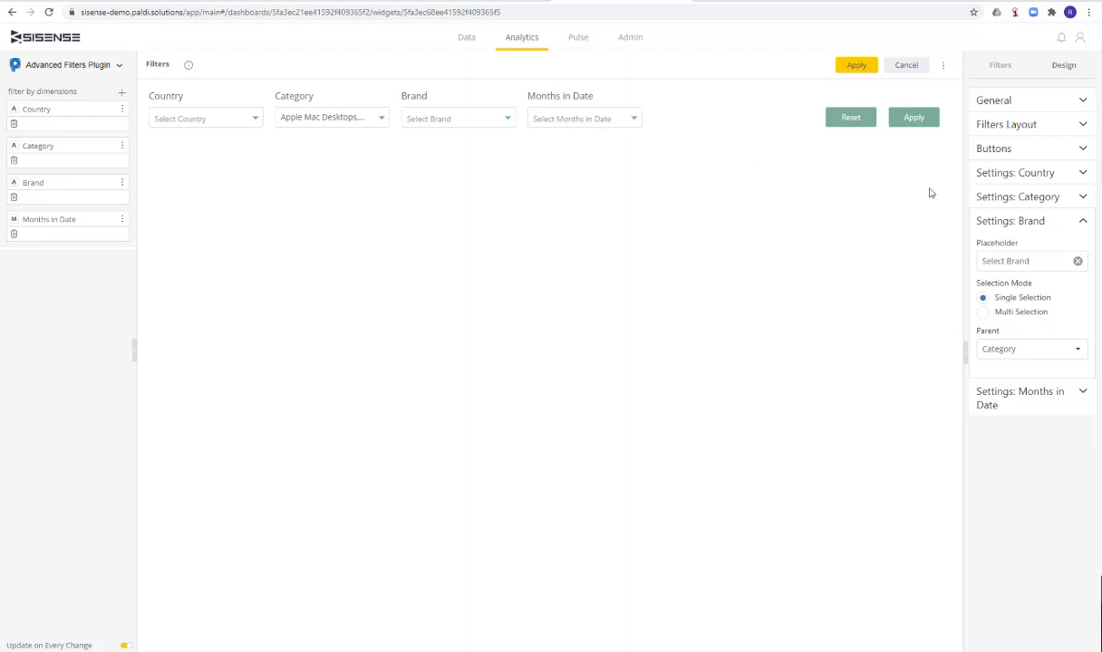
Check the widget's General settings, leave the widget editor and open the 02. Advanced Filters Presets Intro WIP dashboard
left_click(1035, 101)
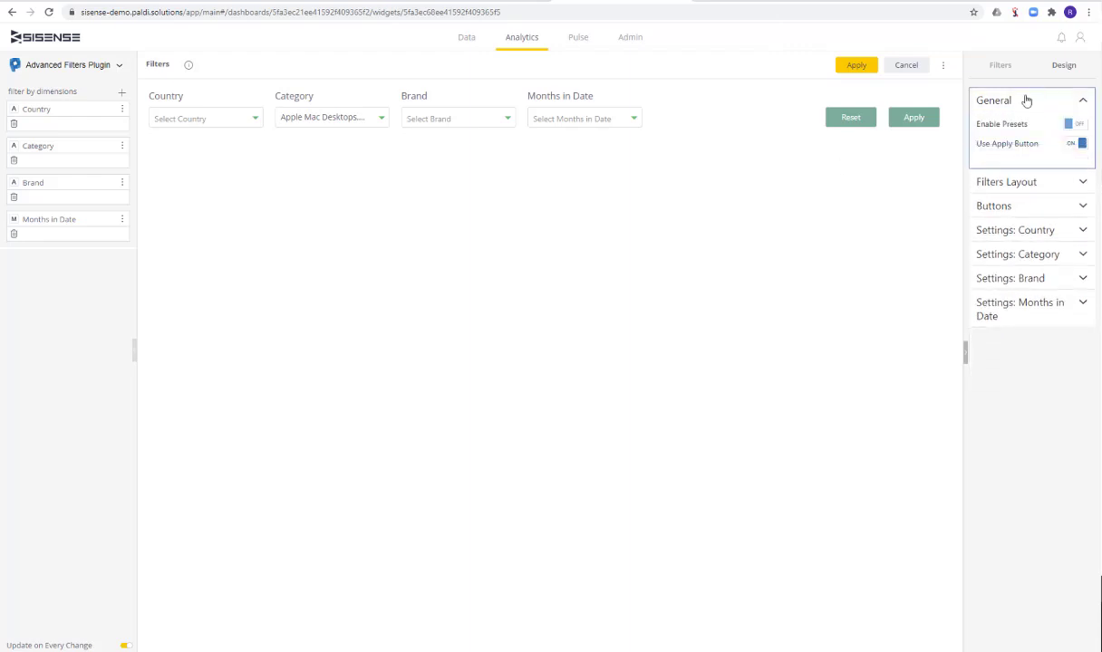
left_click(856, 67)
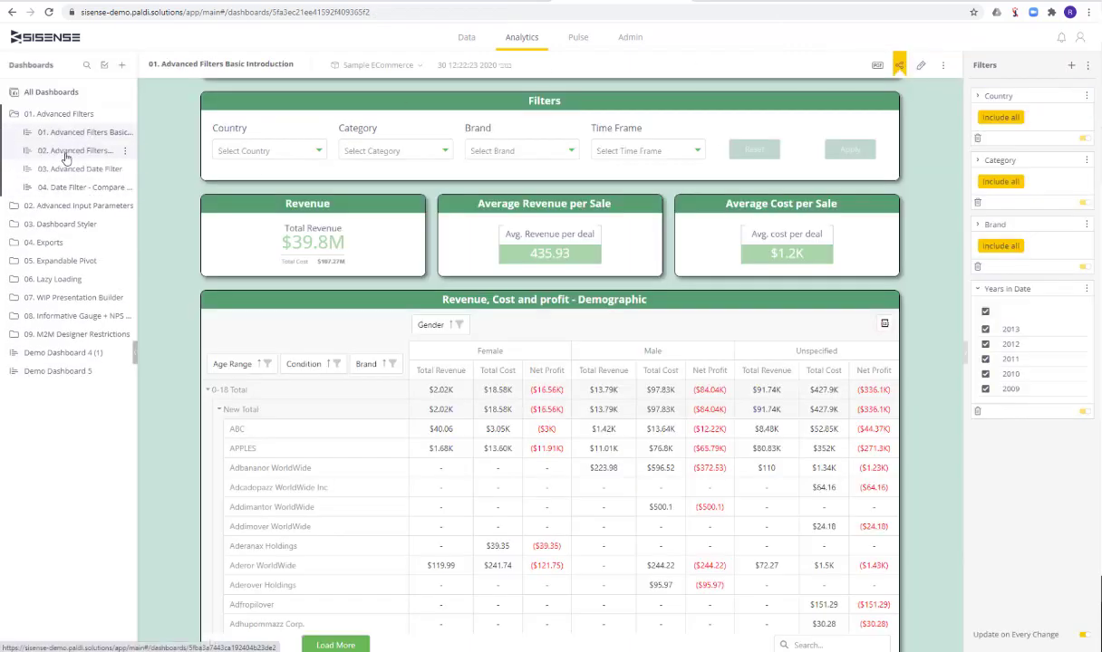
left_click(65, 152)
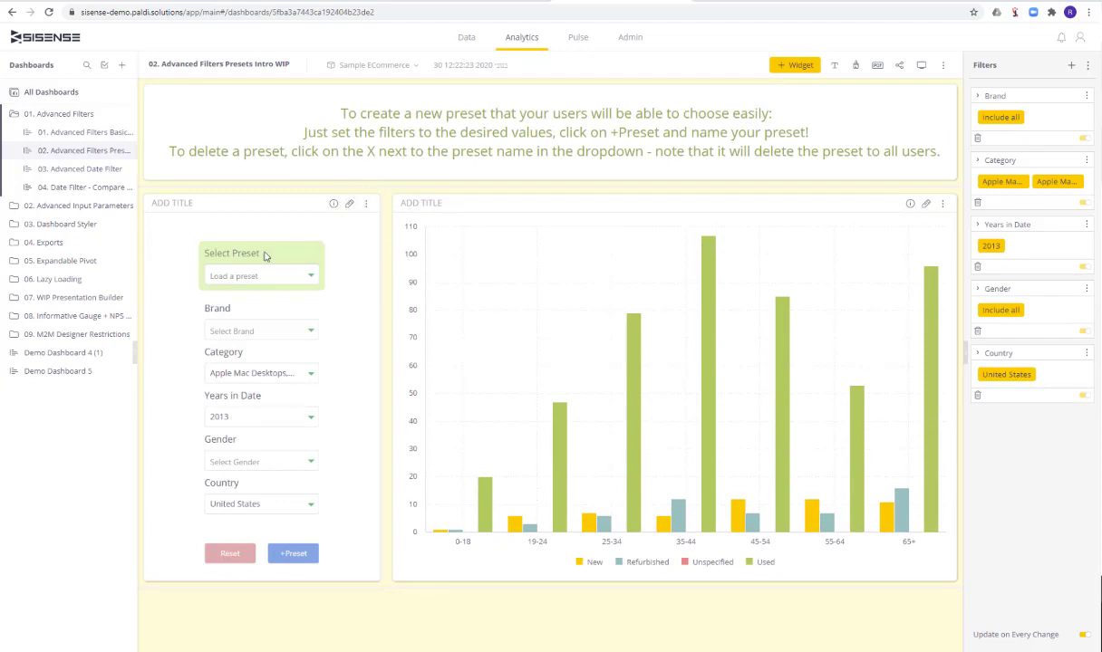
Load the preset UK- 2012- Speakers, followed by the preset USA- 2013- Apple Products
left_click(244, 275)
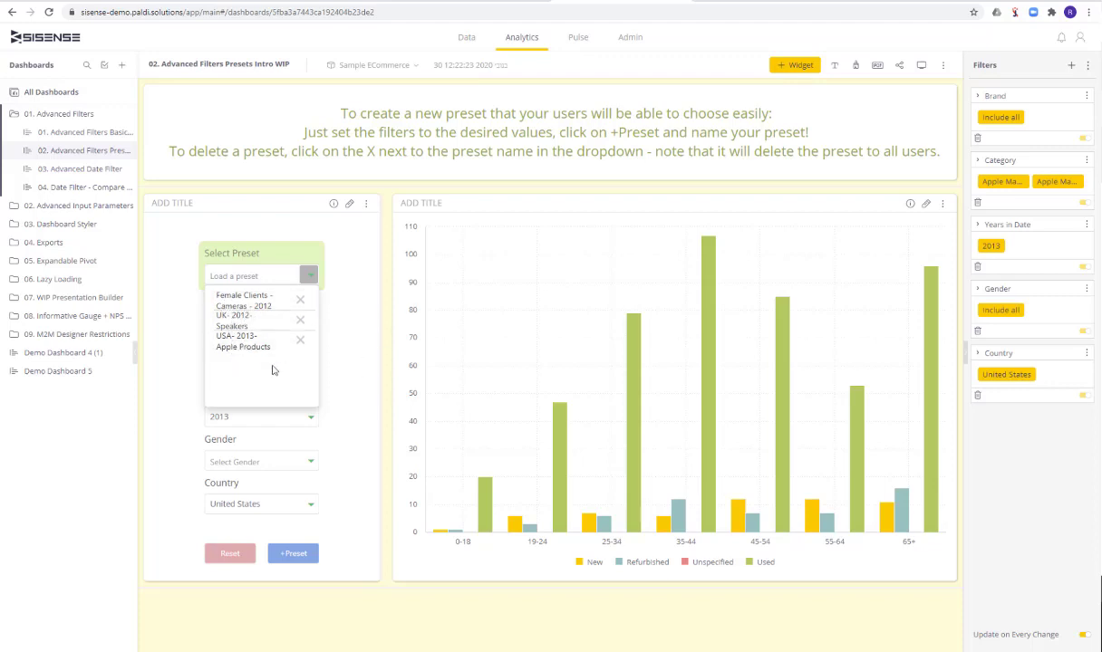
left_click(227, 325)
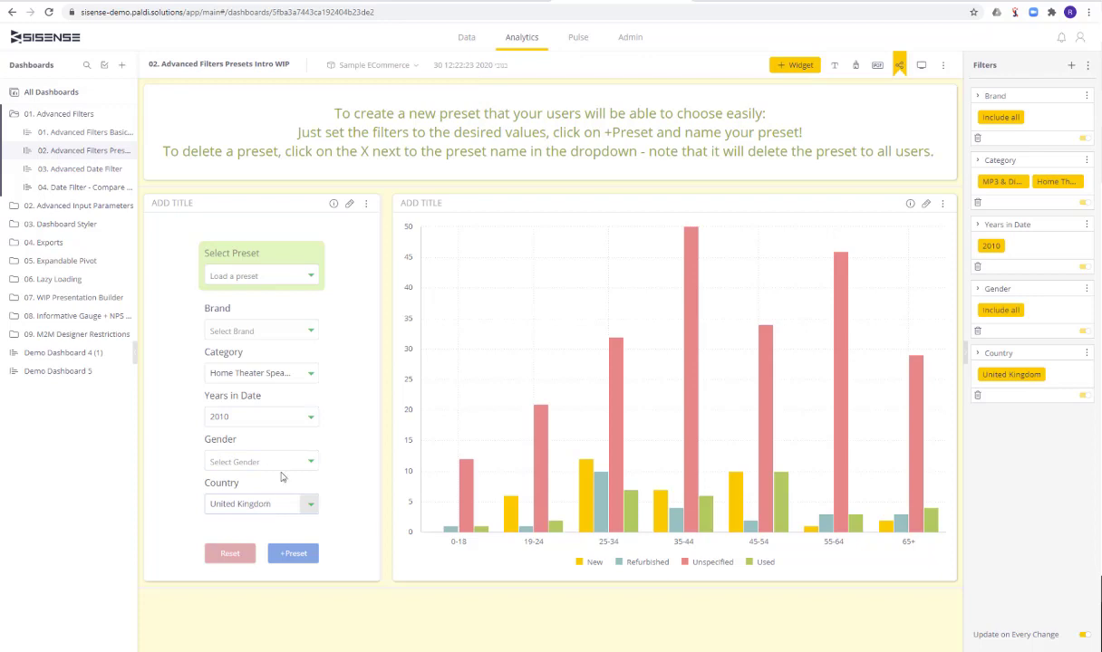
left_click(304, 276)
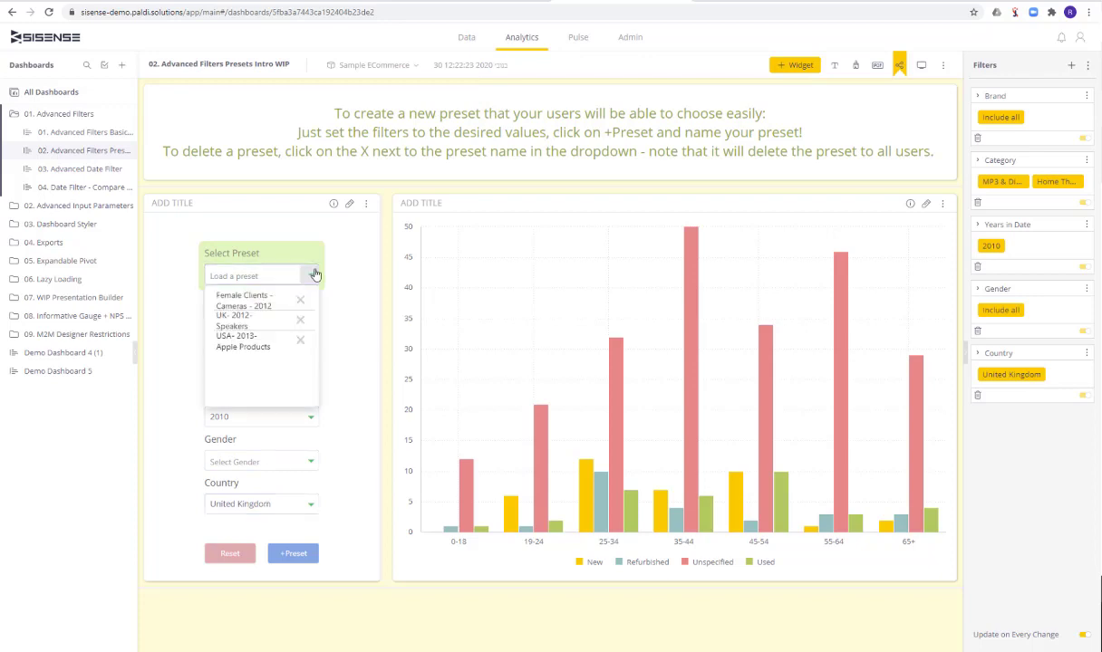
left_click(238, 346)
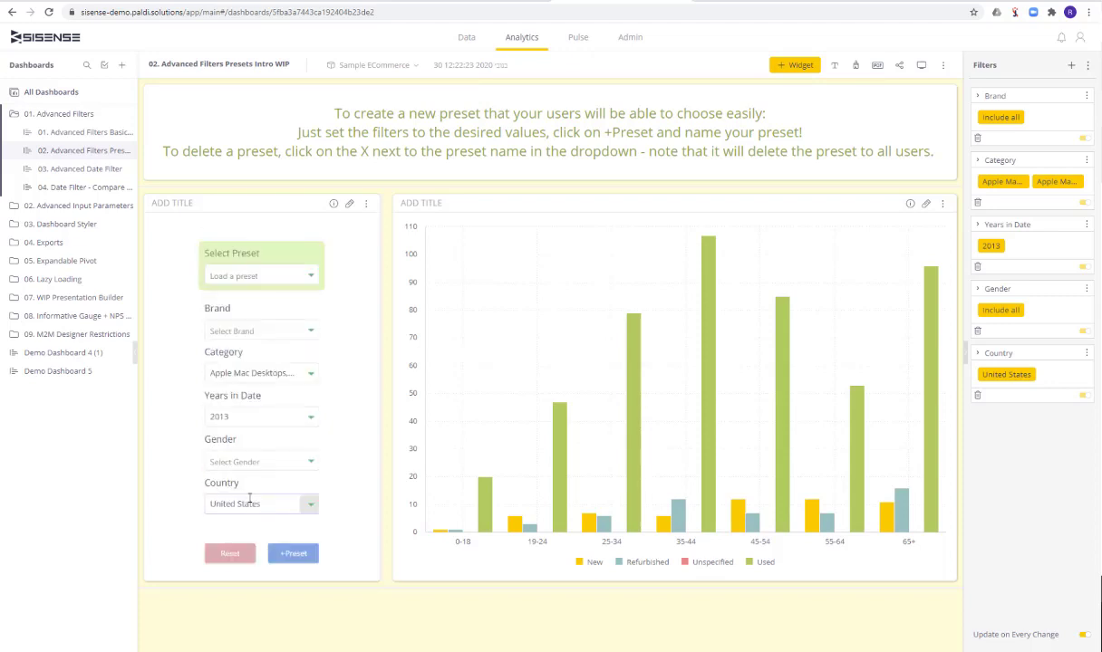
Add 2010, 2011 and 2012 to the Years in Date filter and set the Gender filter to Female
left_click(310, 419)
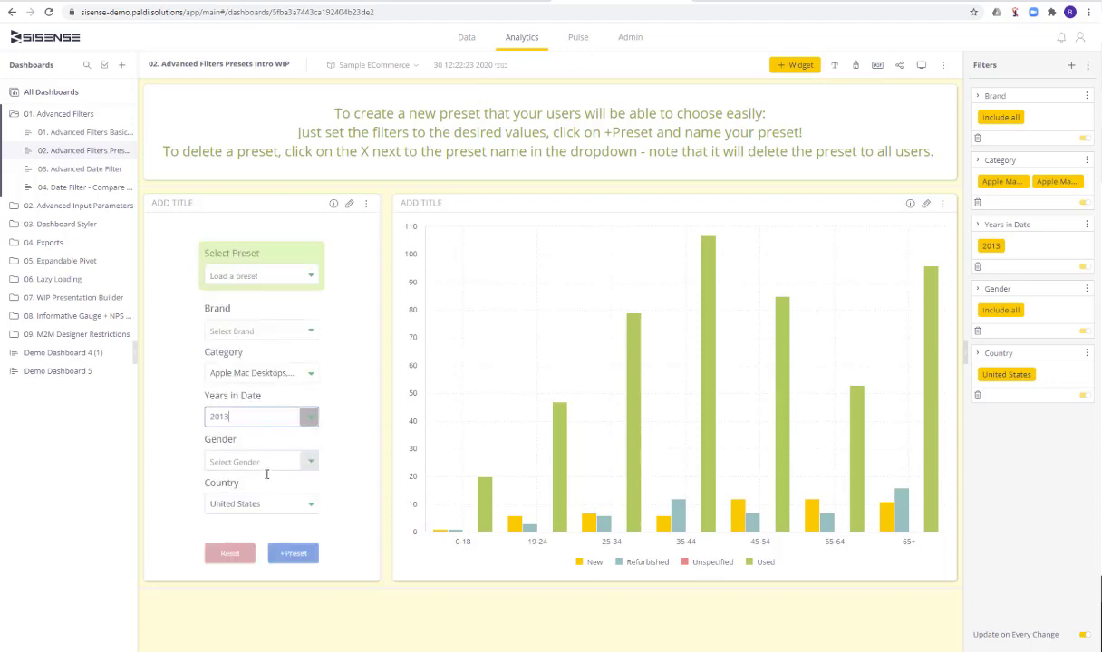
left_click(238, 279)
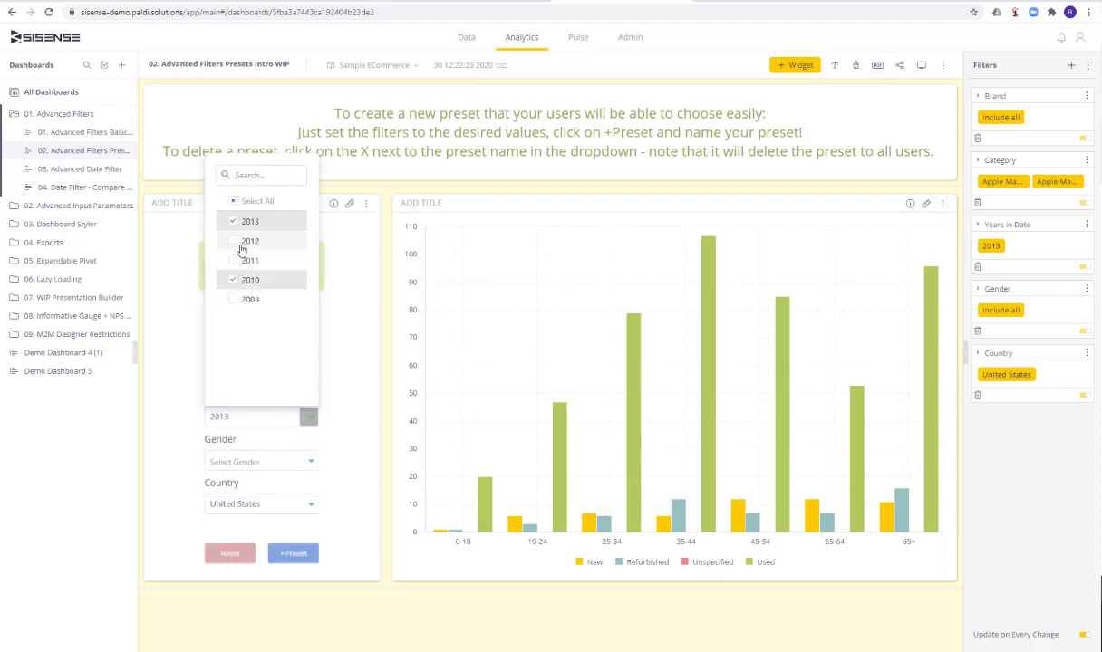
left_click(237, 246)
left_click(233, 262)
left_click(354, 286)
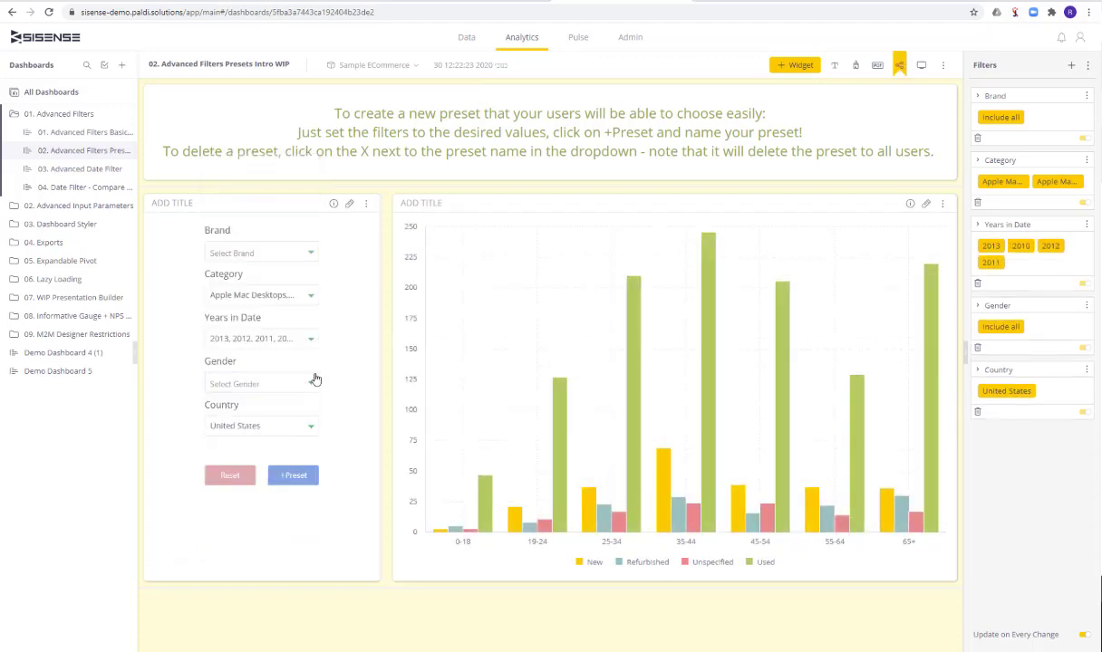
left_click(315, 379)
left_click(241, 451)
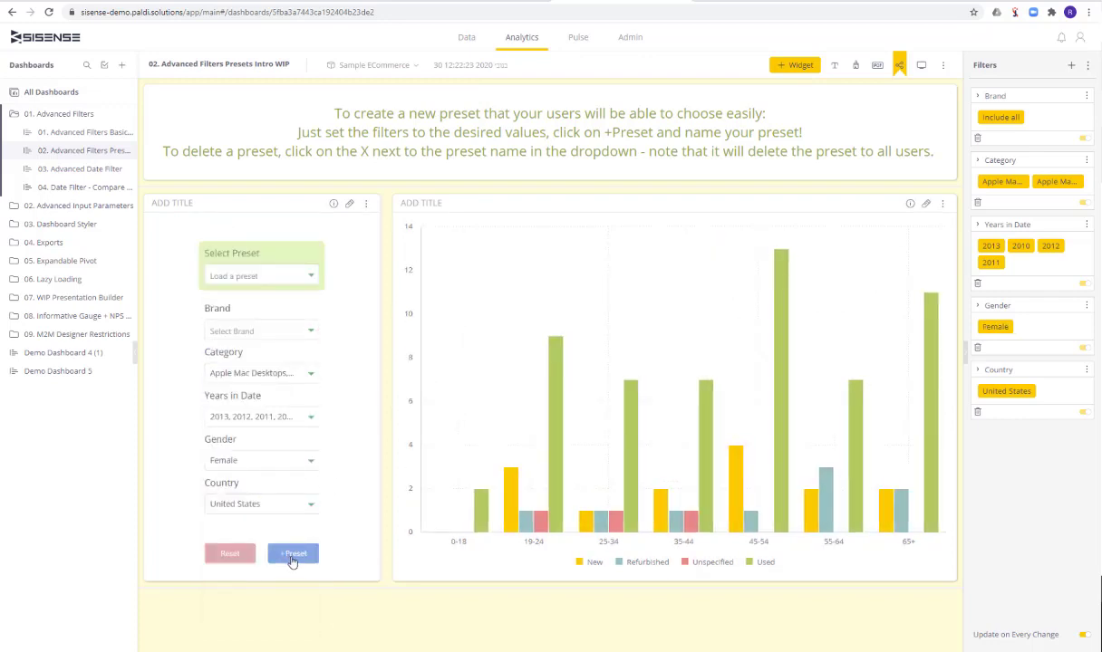
Save the current filter selection as a new preset, naming it with a first name followed by Test
left_click(292, 555)
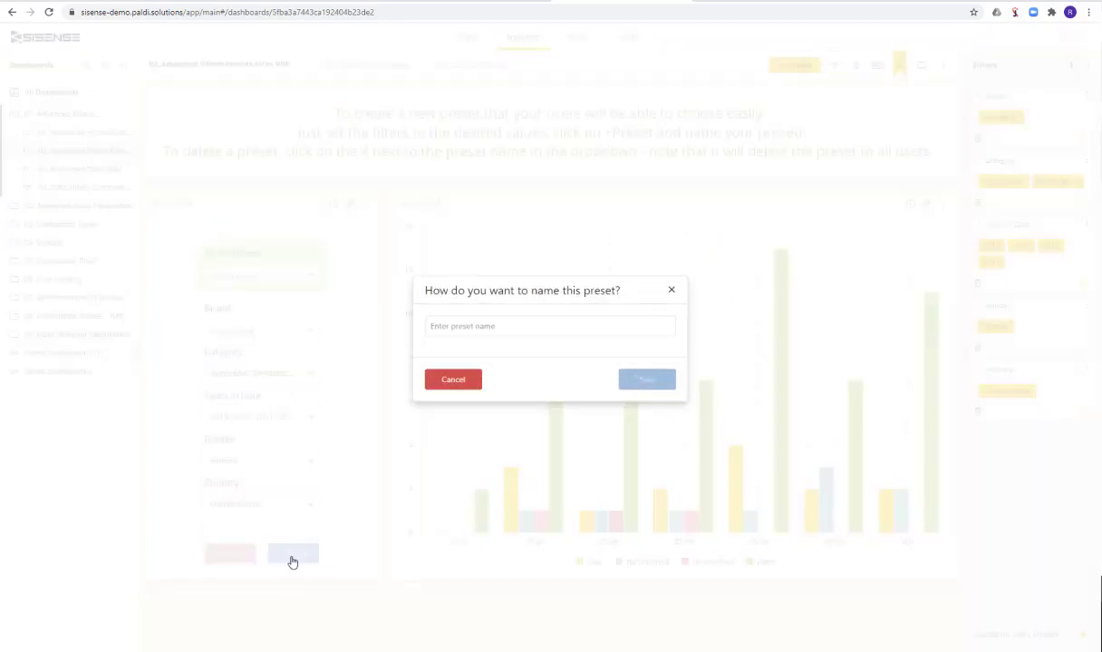
left_click(571, 325)
type("Ravid Te")
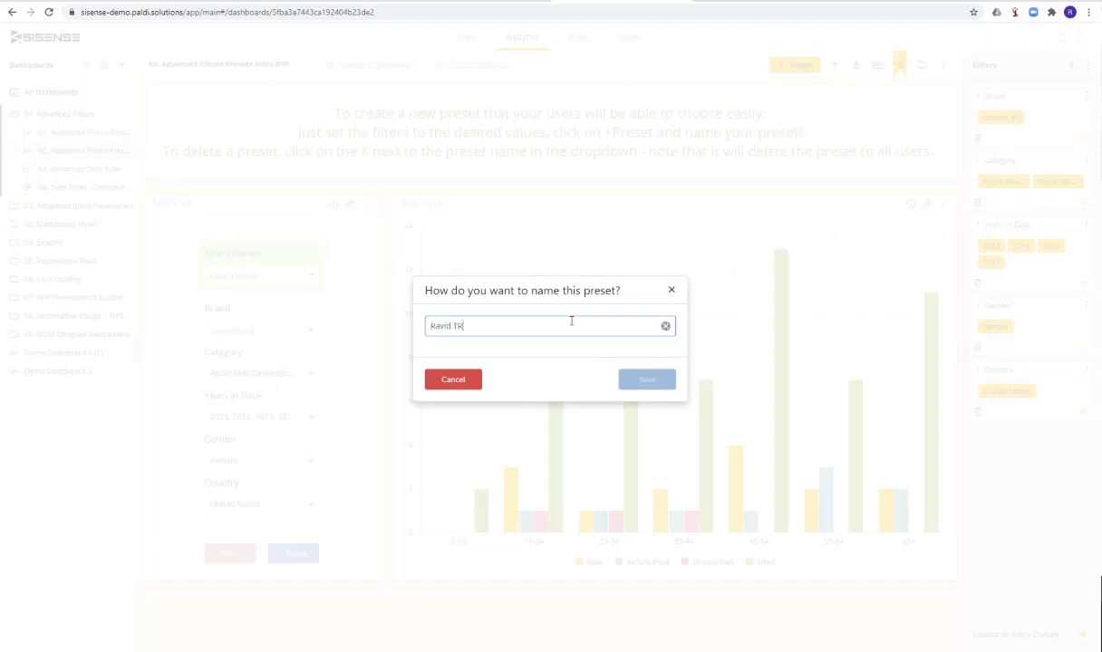
type("st")
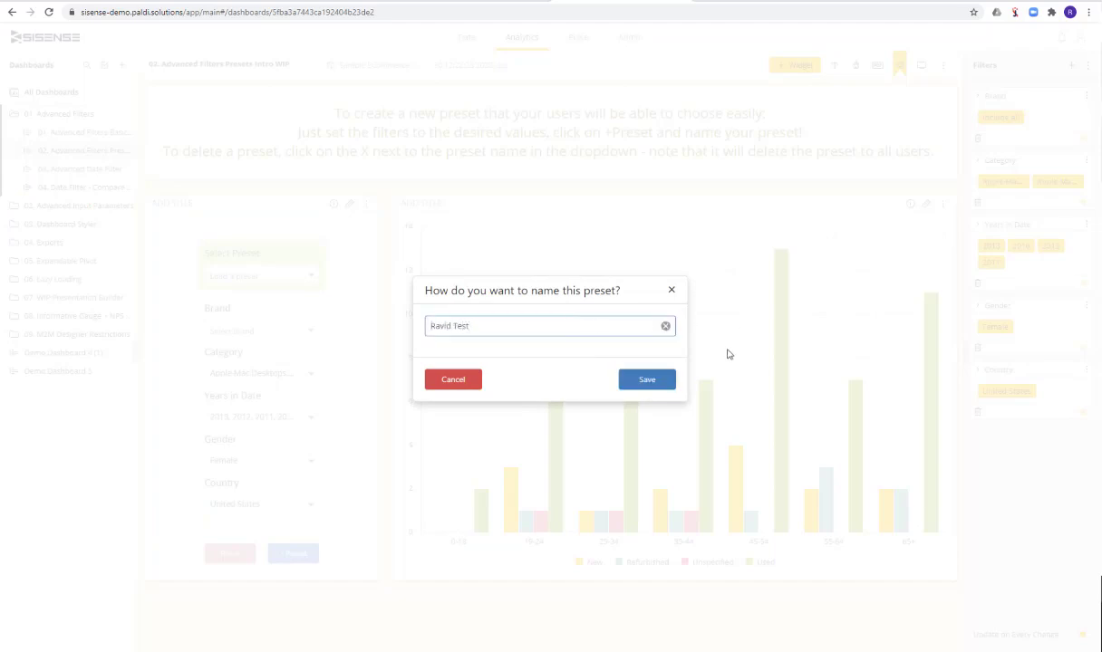
left_click(646, 378)
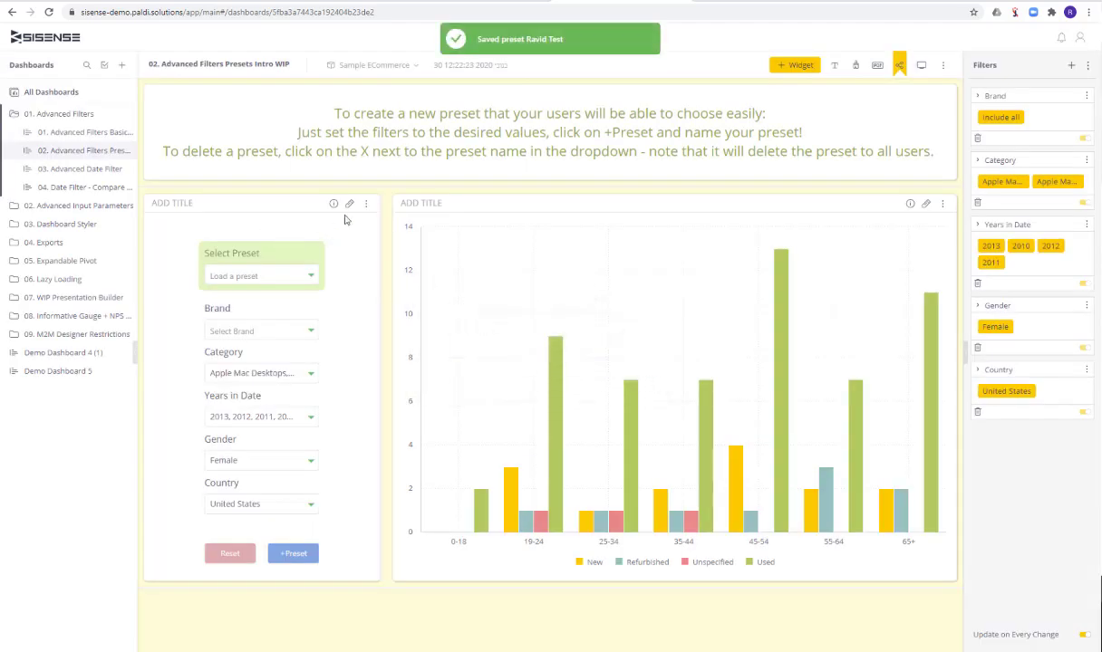
Load the preset UK- 2012- Speakers and switch back to the newly saved test preset
left_click(305, 277)
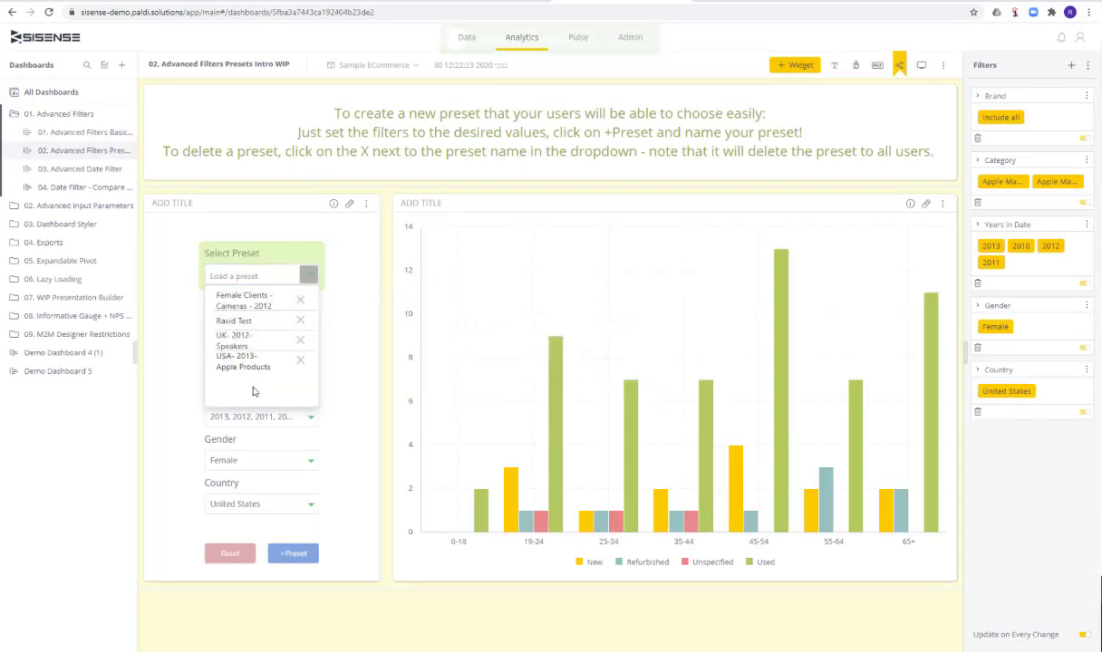
left_click(237, 323)
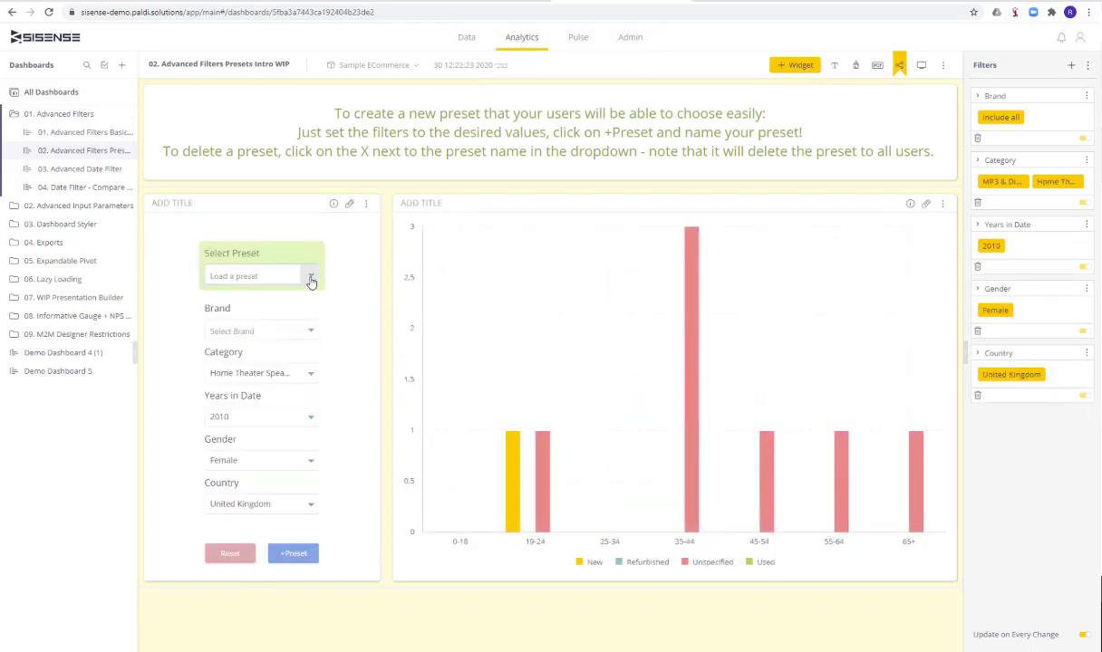
left_click(311, 278)
left_click(241, 320)
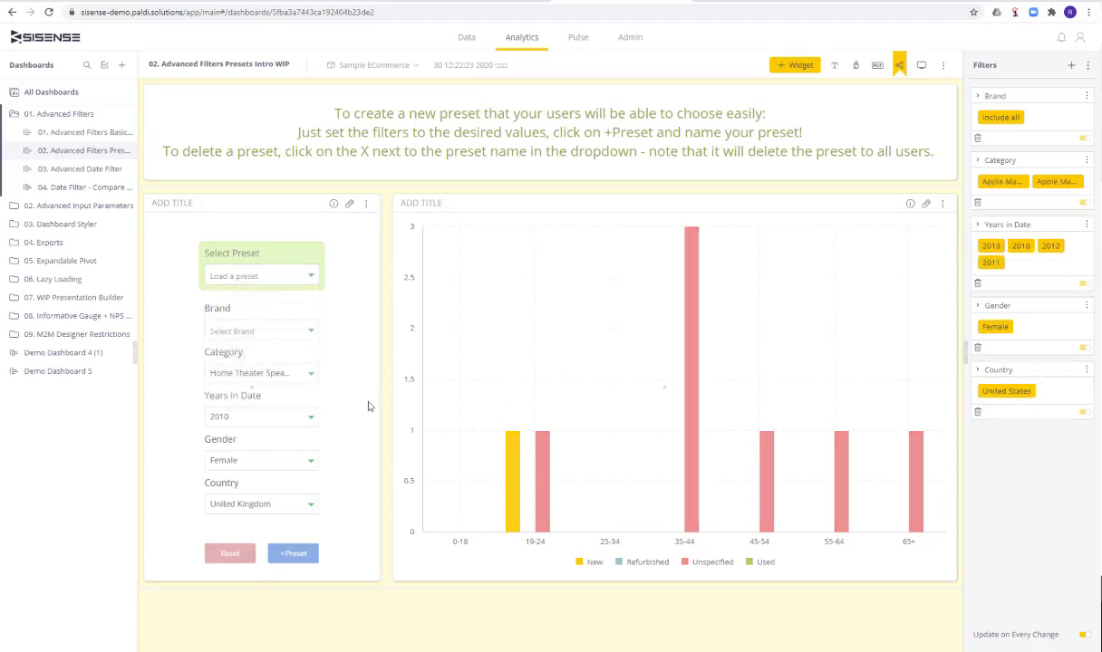
Delete the newly saved test preset from the preset list
left_click(310, 278)
left_click(300, 326)
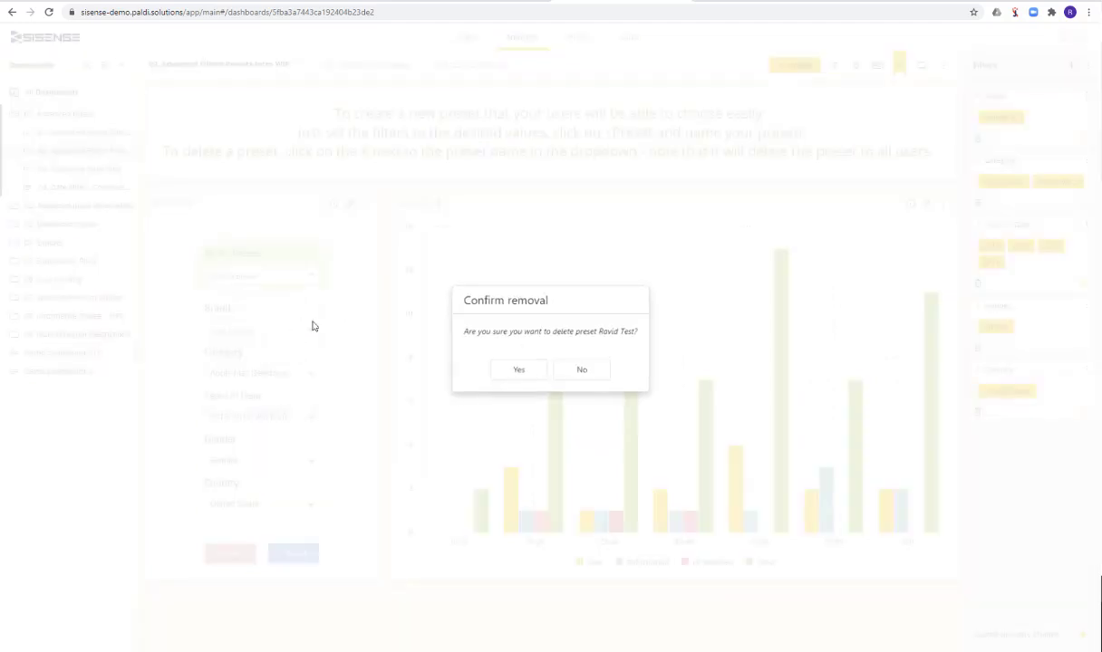
left_click(519, 369)
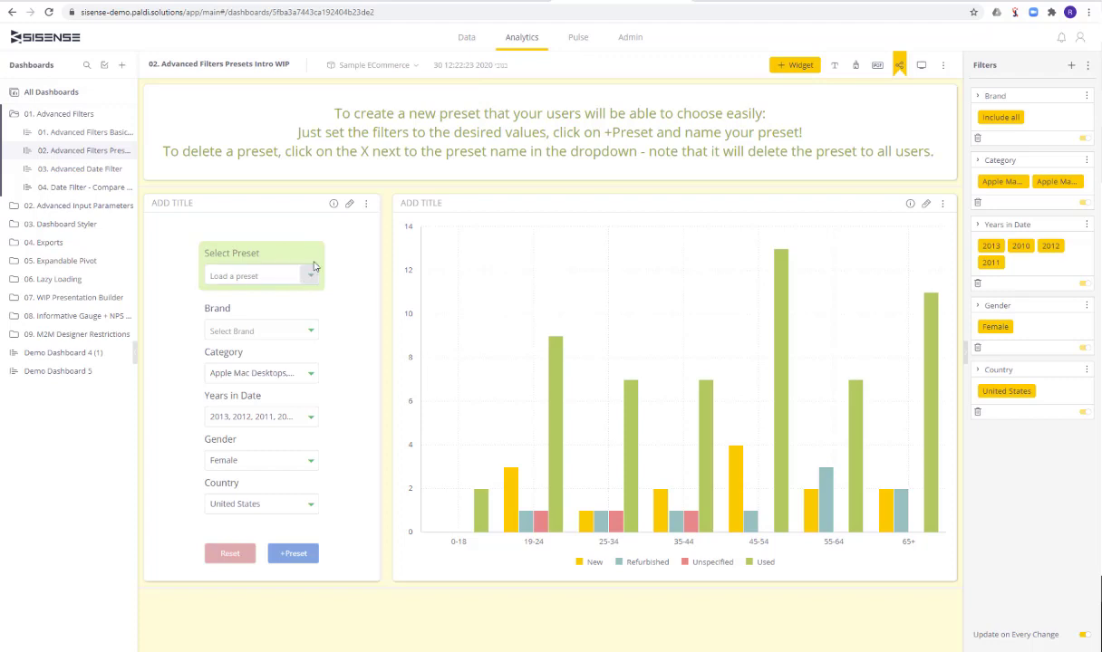
Open the preset filters widget for editing and review its General options and Presets title, color and border settings
left_click(349, 206)
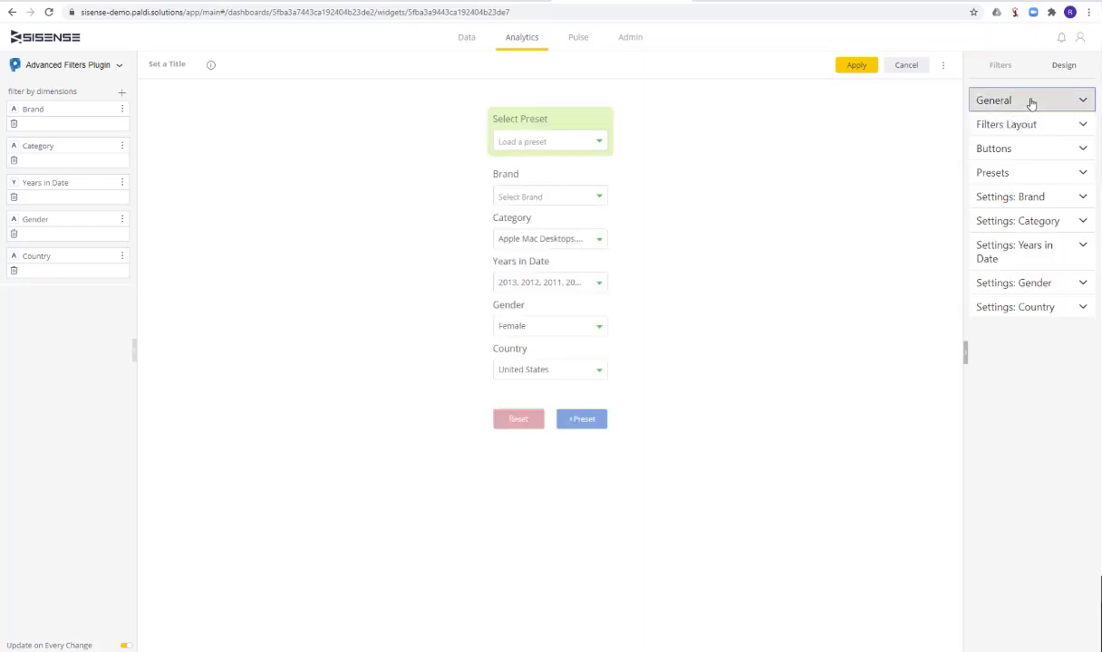
left_click(1030, 102)
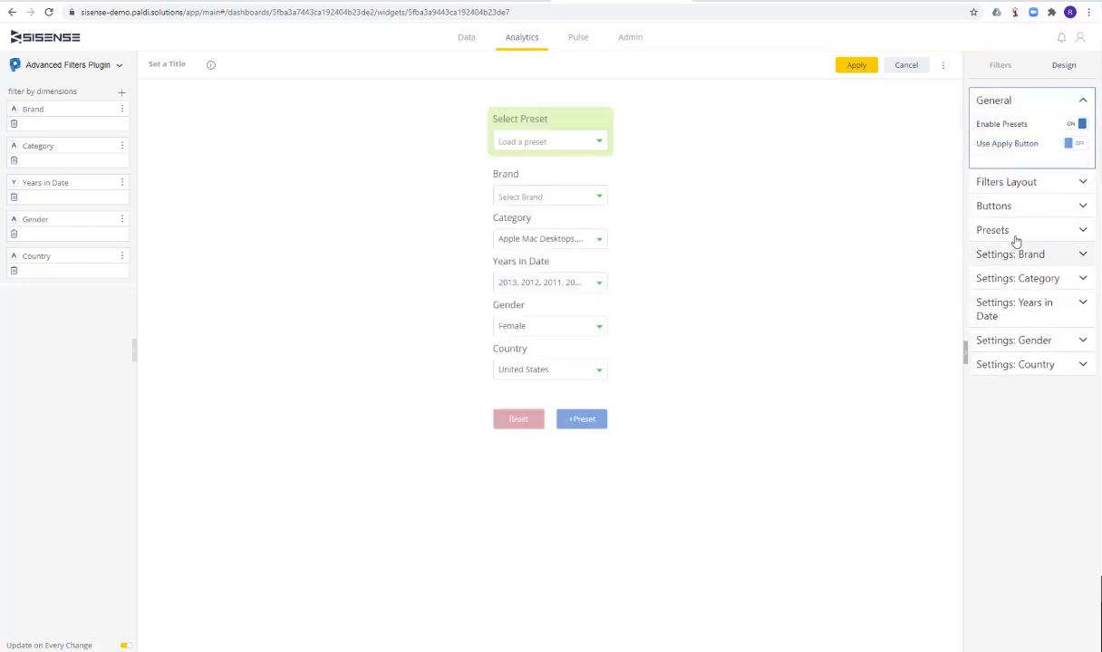
left_click(1015, 238)
left_click(1044, 103)
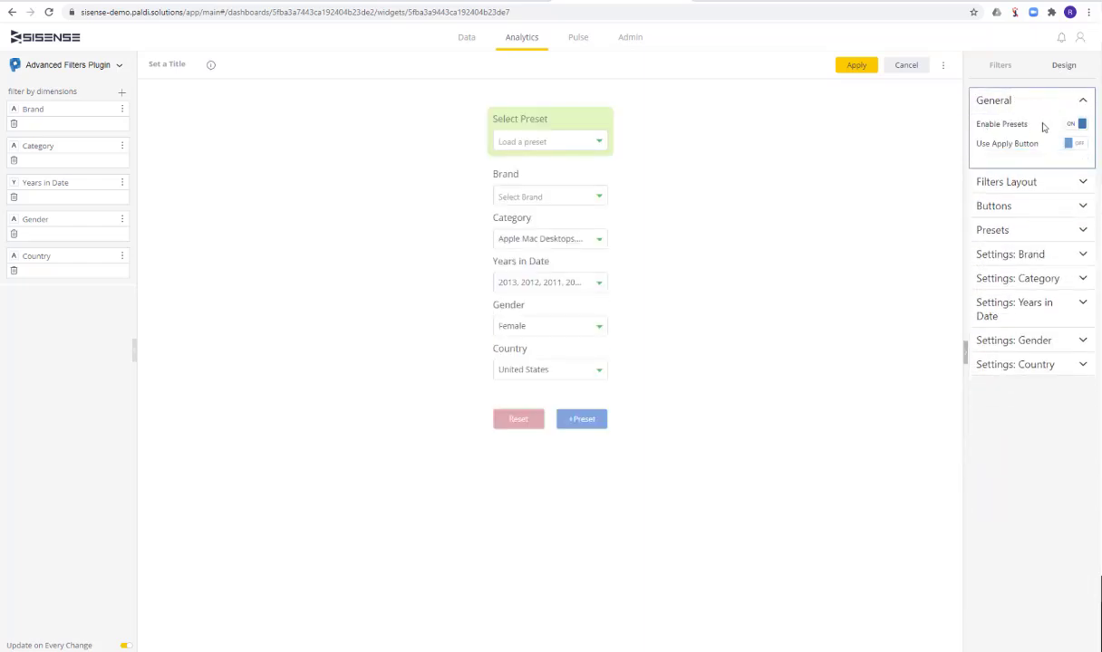
left_click(994, 102)
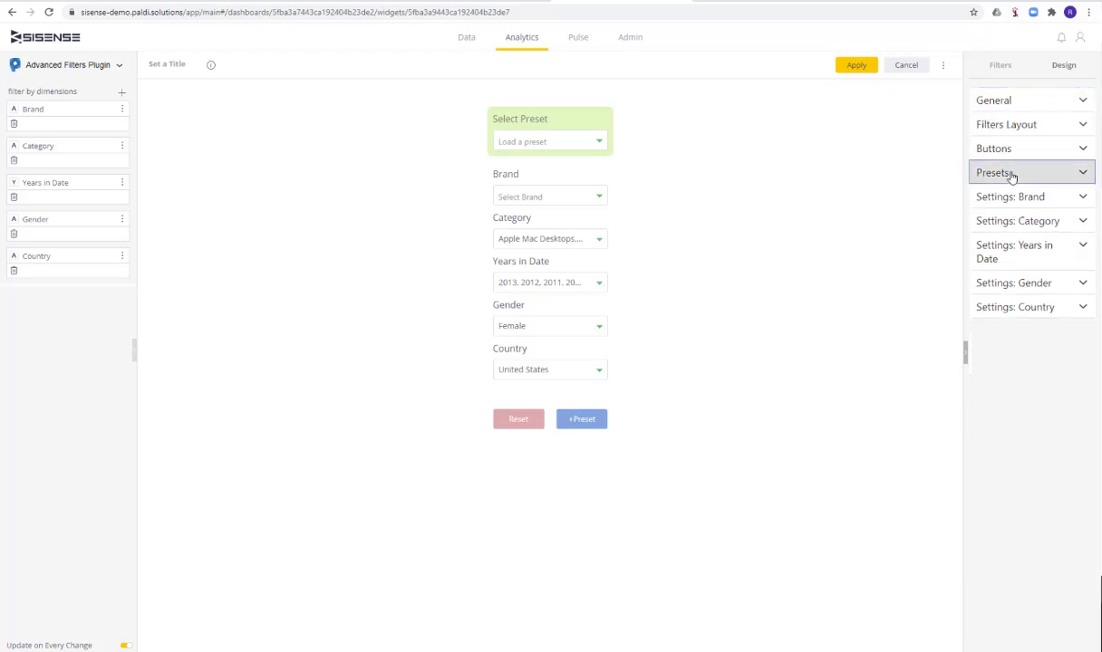
left_click(1012, 177)
left_click(1041, 212)
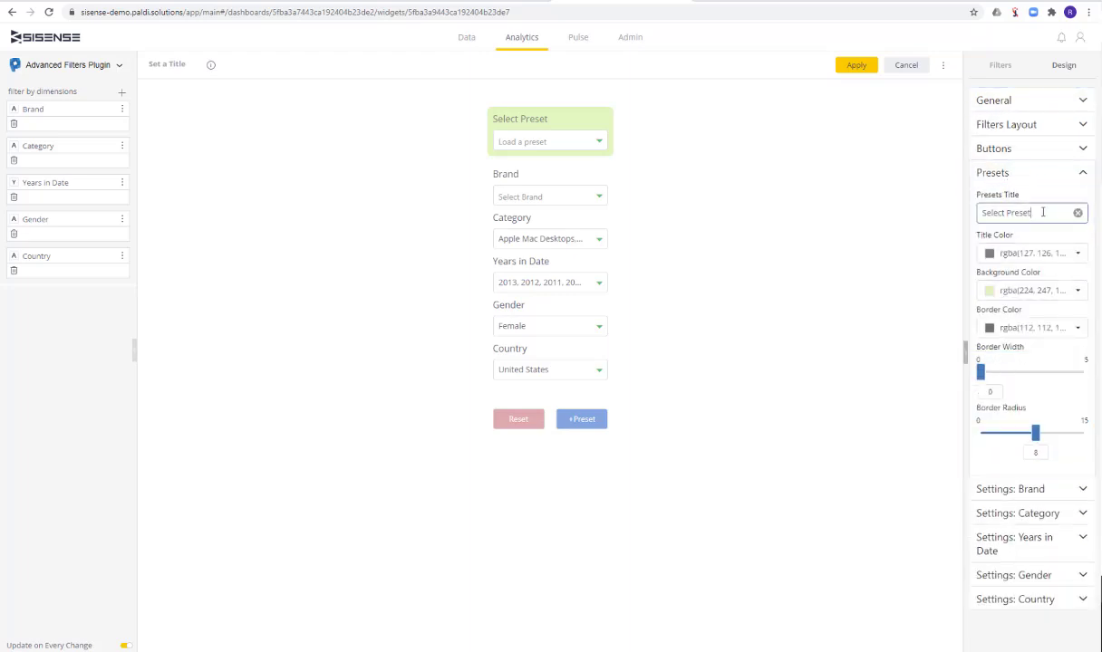
left_click_drag(1042, 212, 1004, 213)
Try a maximum of 5 filters per row in the widget's layout, and discard the widget edits
left_click(1030, 124)
double_click(992, 352)
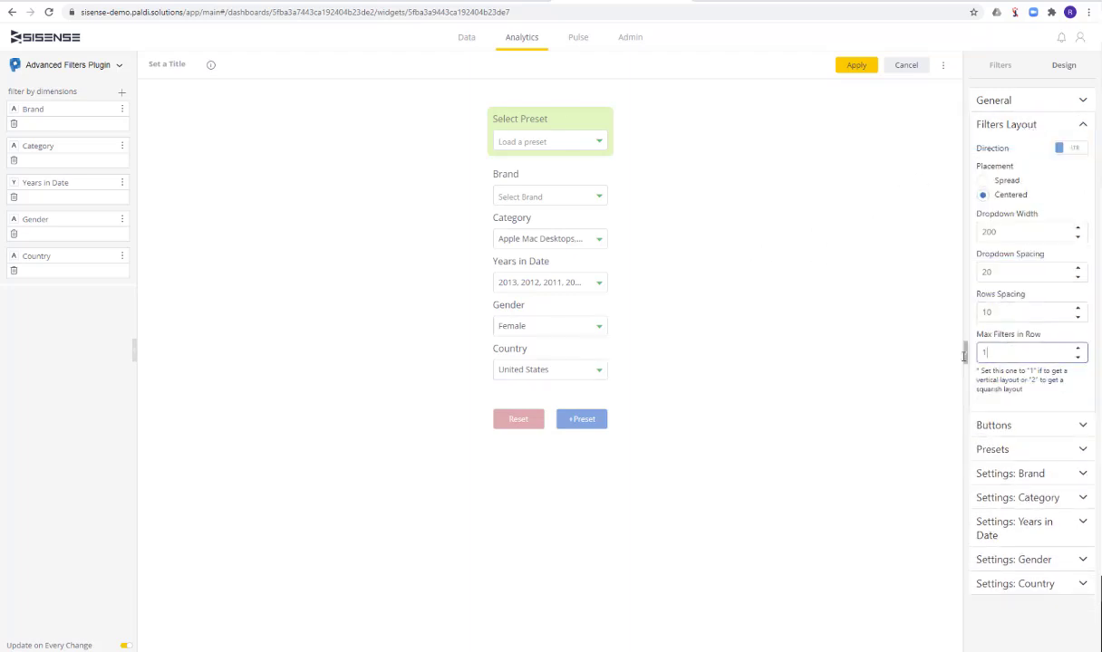
type("4")
key("BackSpace")
type("5")
left_click(679, 259)
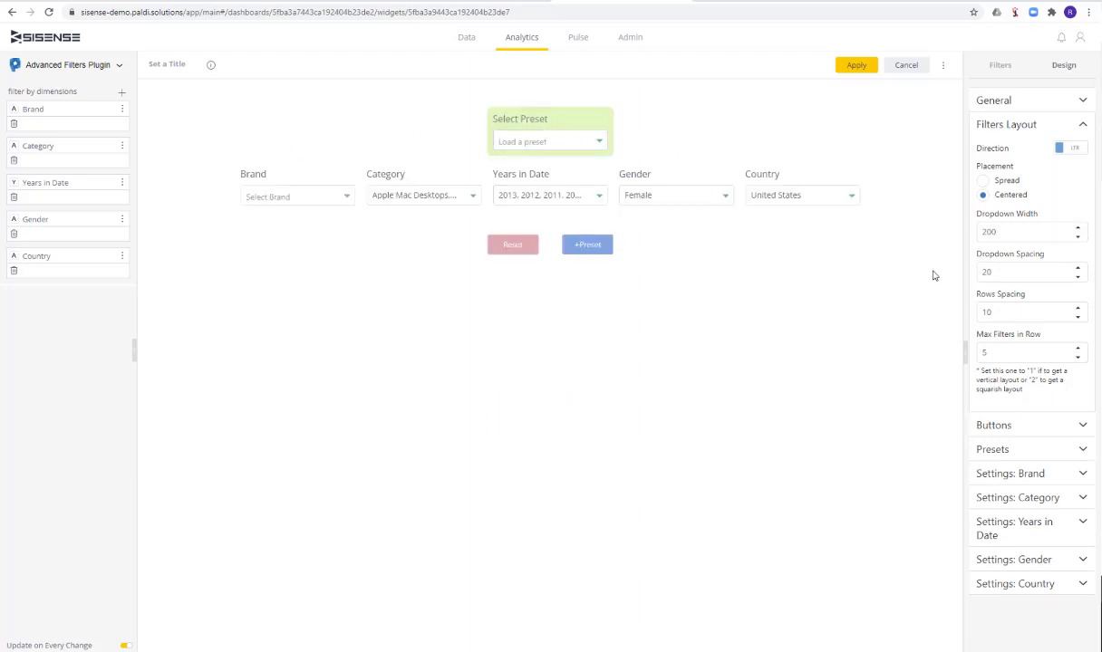
left_click(909, 65)
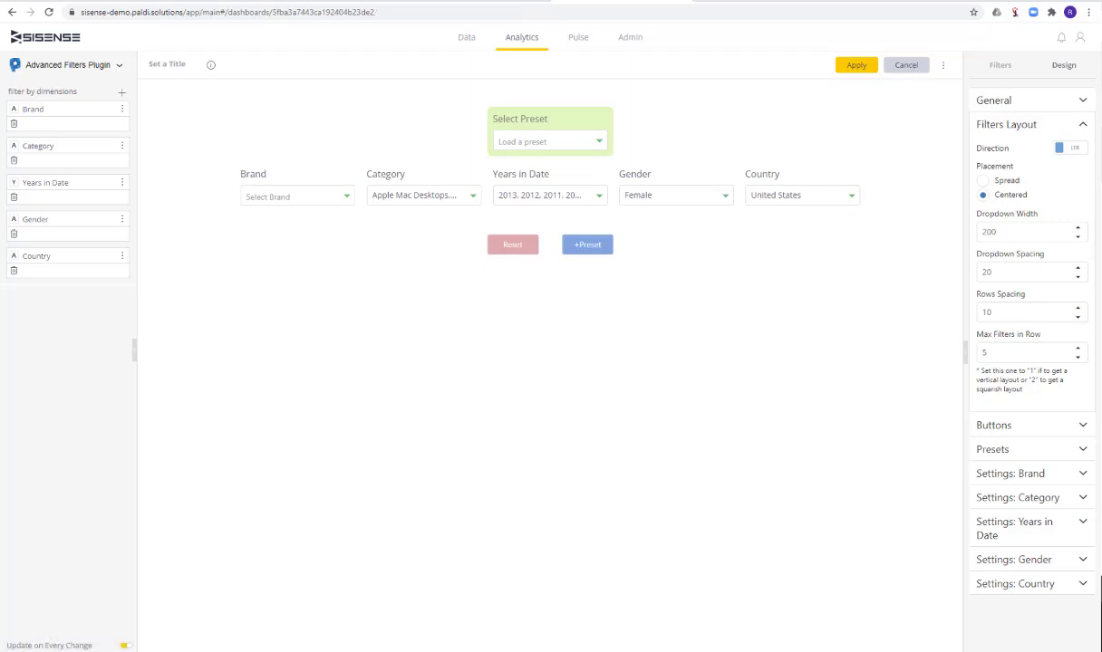